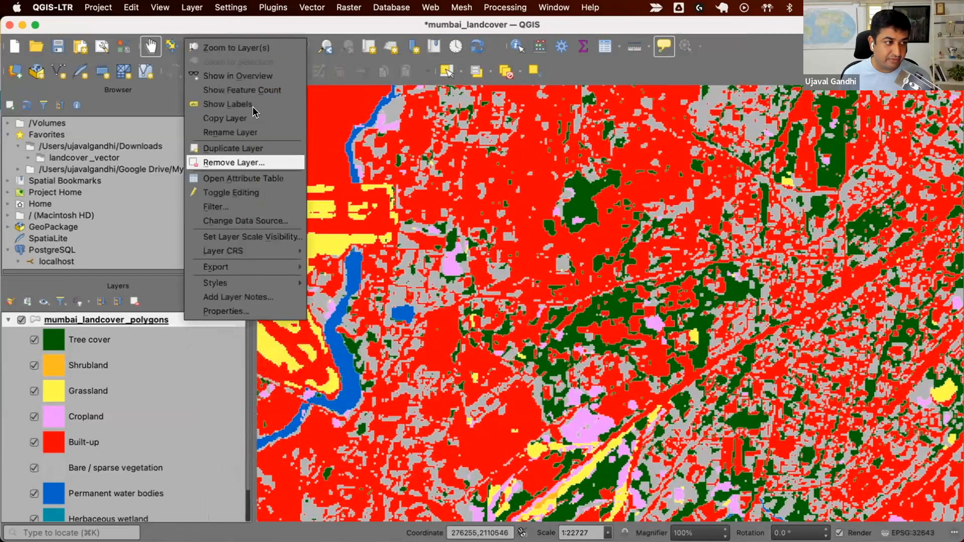
Show the feature count for the mumbai_landcover_polygons layer and review its attribute table, closing the table when done.
left_click(237, 90)
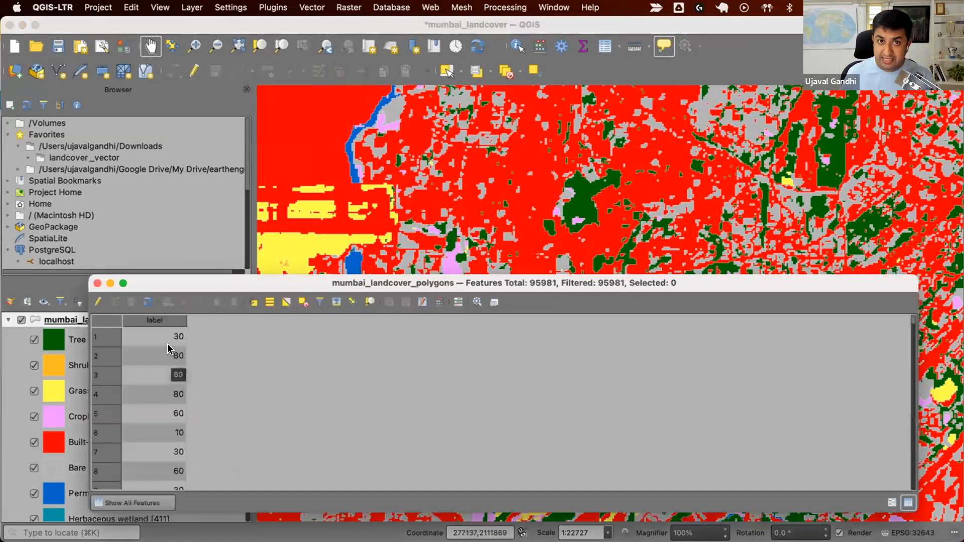
left_click(97, 283)
mouse_move(392, 301)
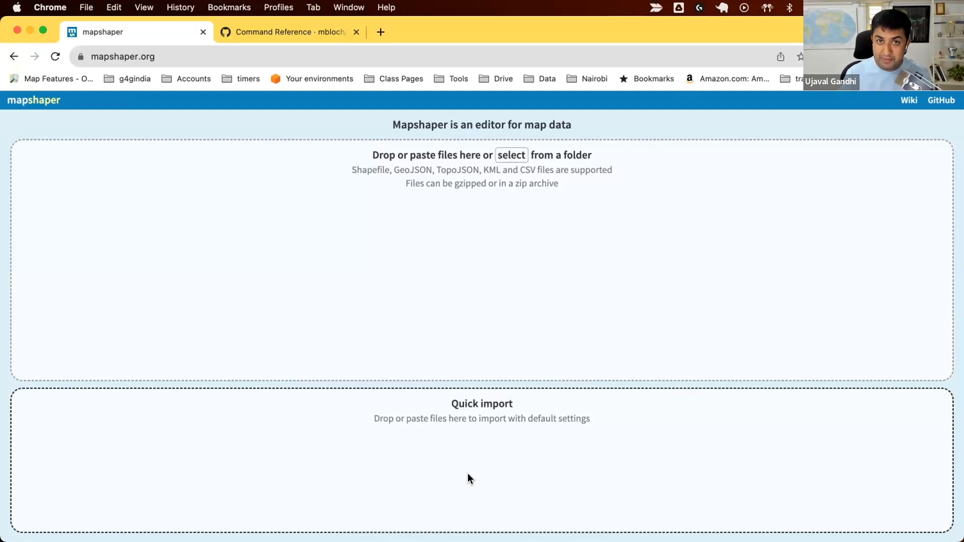
Import the mumbai_landcover_polygons shapefile set from the landcover_vector folder into Mapshaper with line intersection detection enabled.
key("super+Tab")
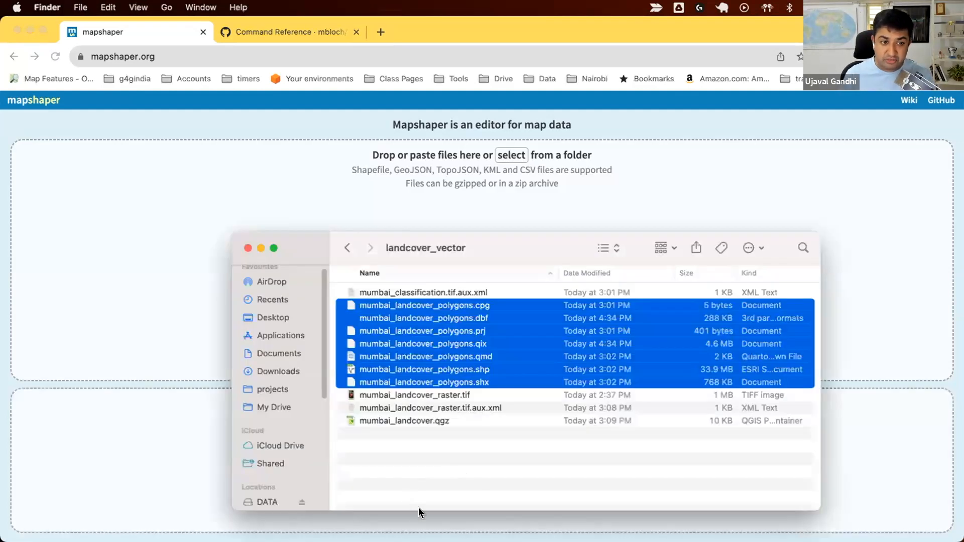
left_click_drag(492, 350, 683, 173)
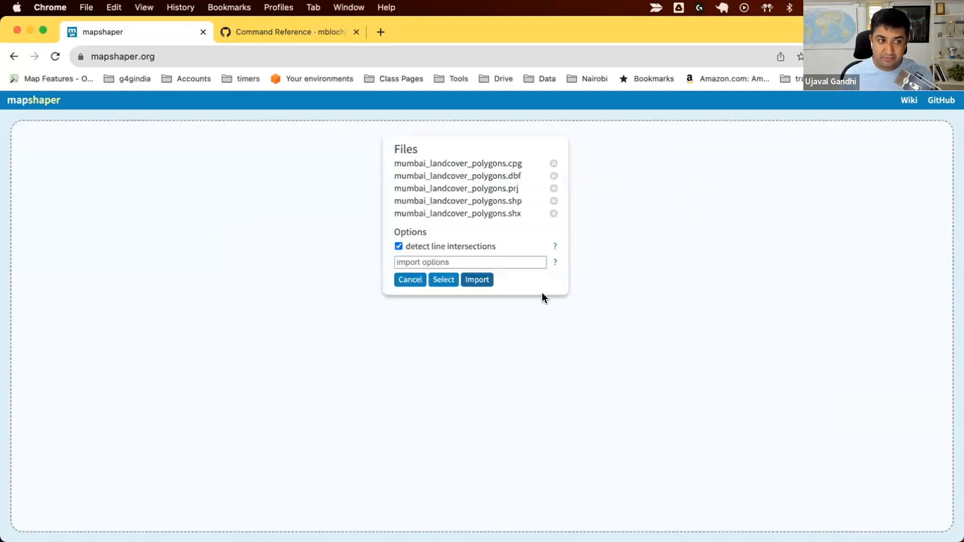
left_click(484, 279)
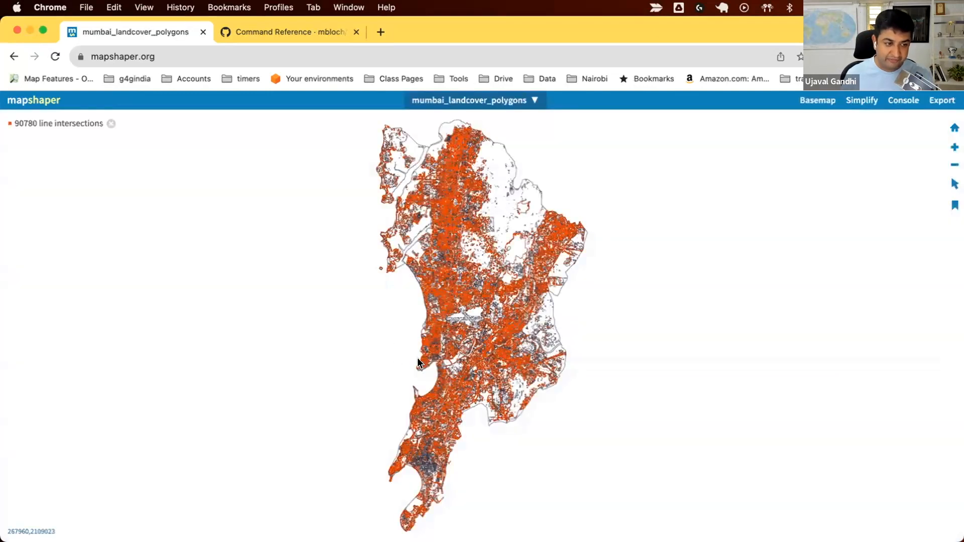
Examine the line intersections across the imported polygons and list the available commands in the console with help.
scroll(450, 356, "up", 1)
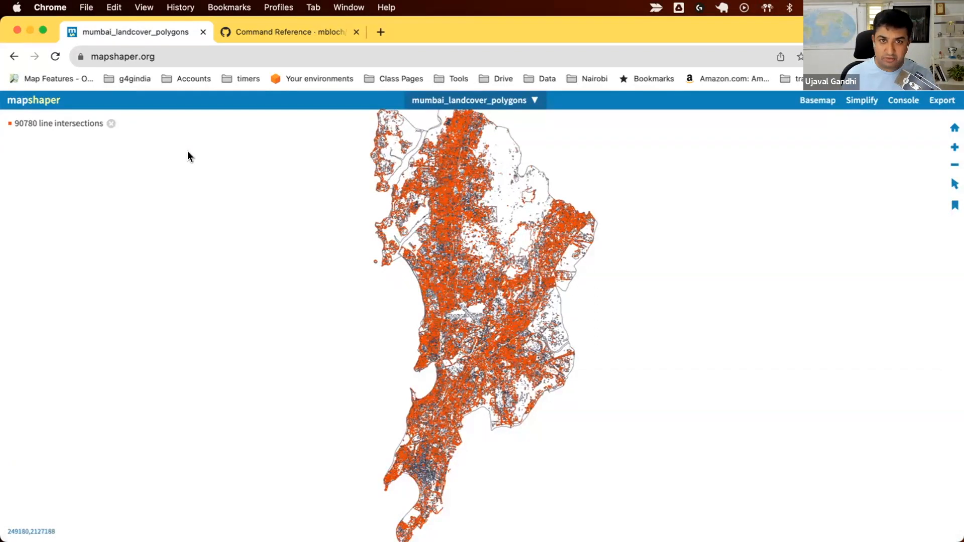
scroll(477, 354, "up", 2)
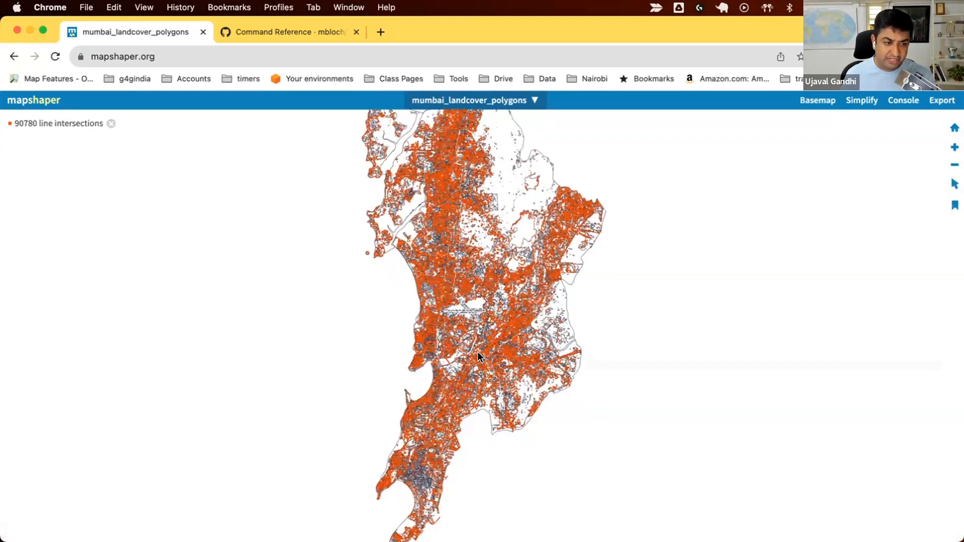
scroll(478, 355, "up", 1)
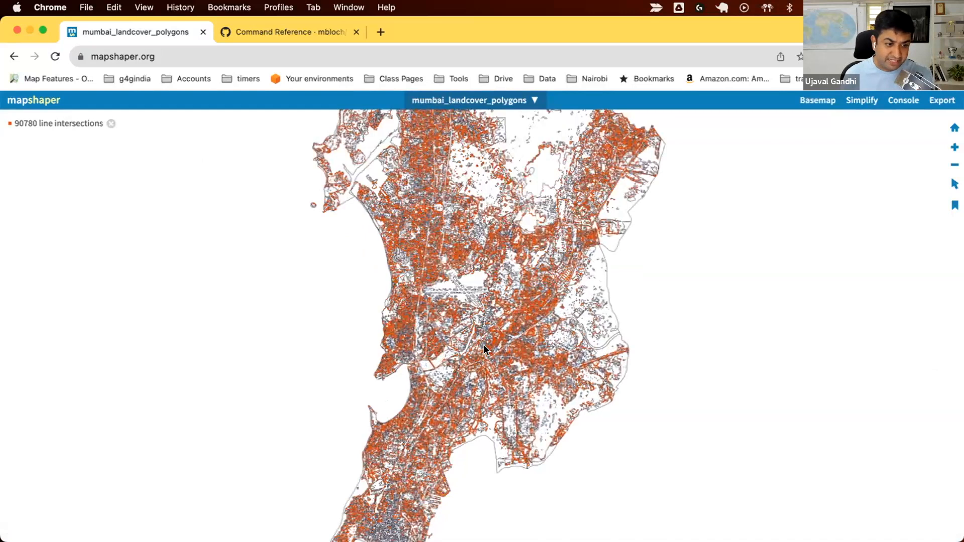
scroll(484, 344, "up", 2)
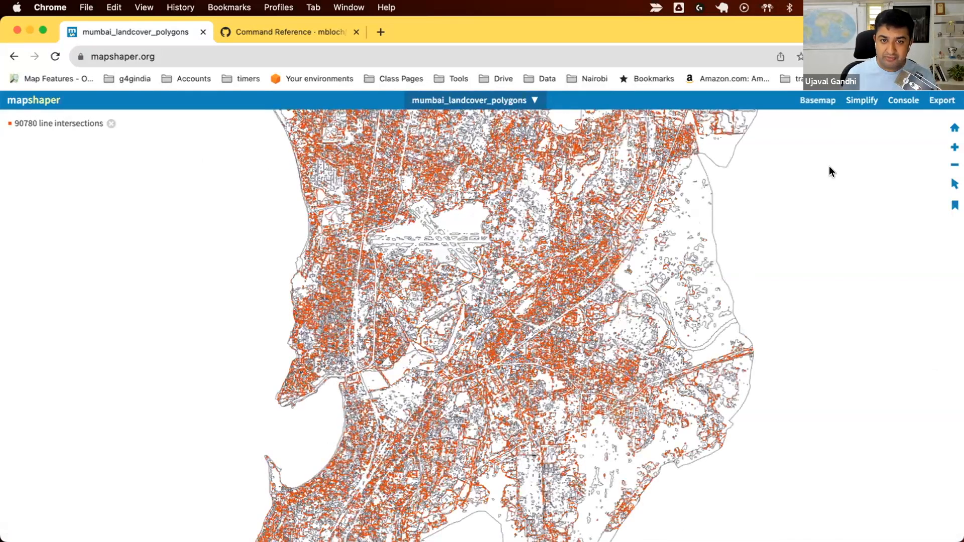
left_click(900, 102)
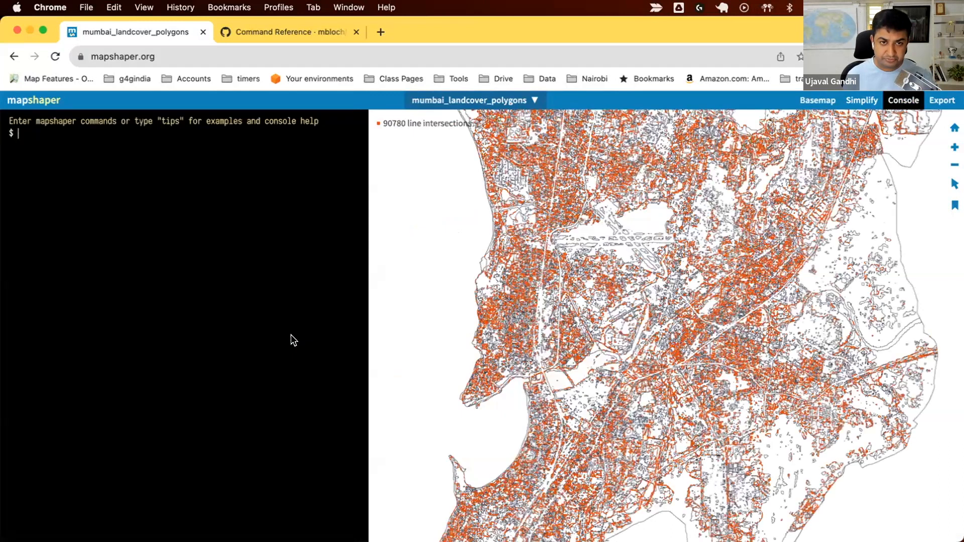
type("help")
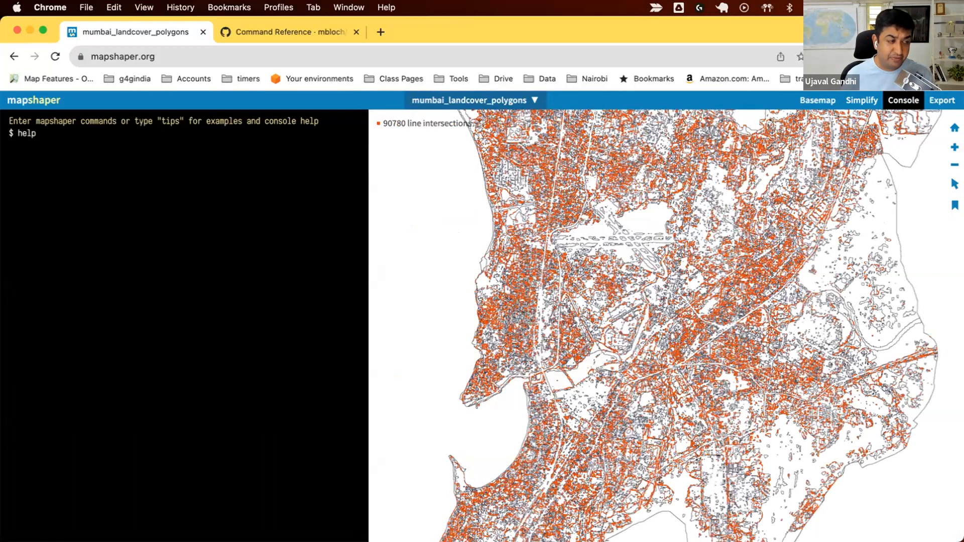
key("Return")
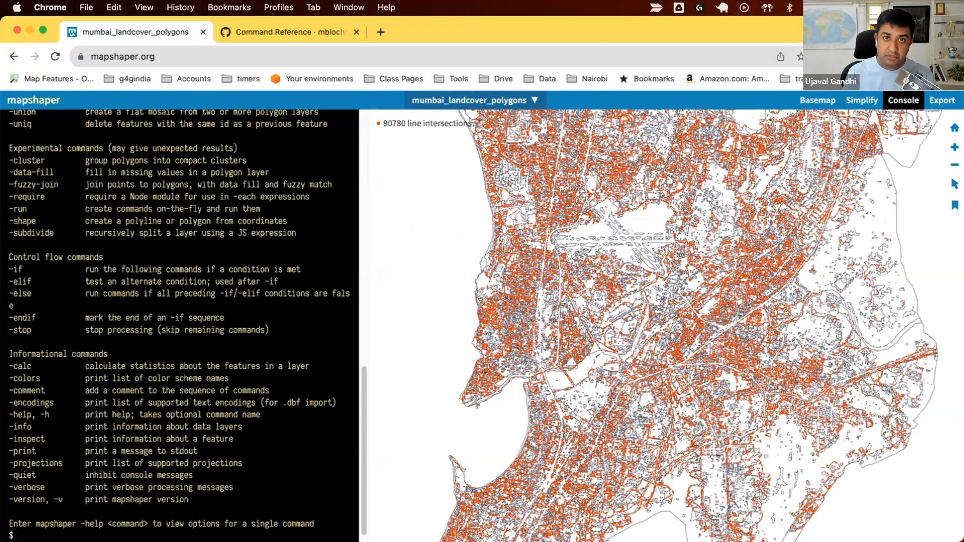
Clear the console and print the polygon layer's information with the info command.
type("clear")
key("Return")
type("info")
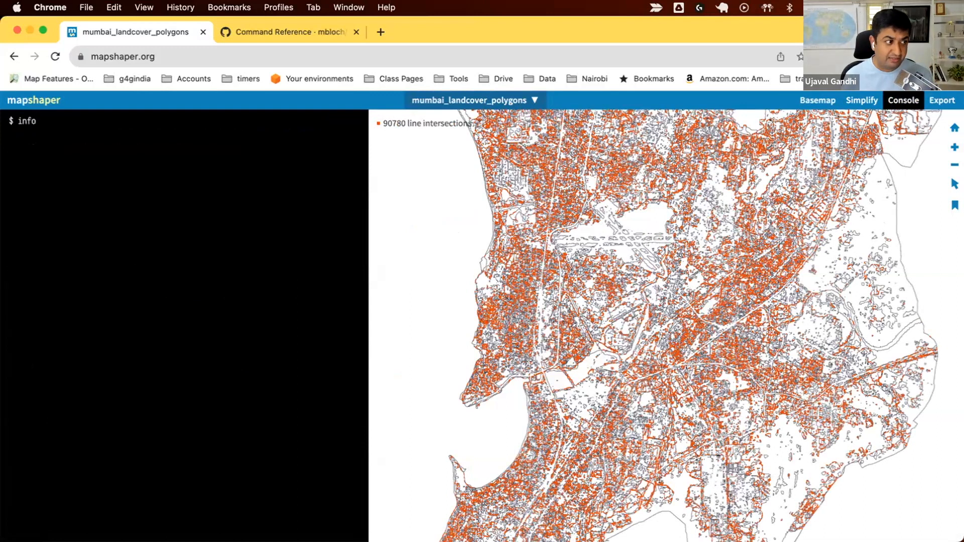
key("Return")
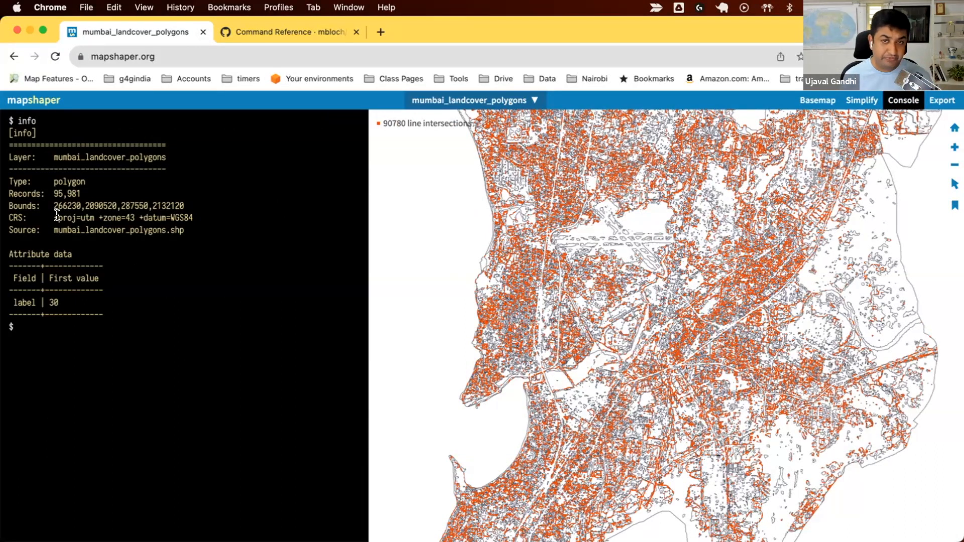
Turn on feature inspection and check the label attribute of several land cover polygons on the map.
mouse_move(955, 183)
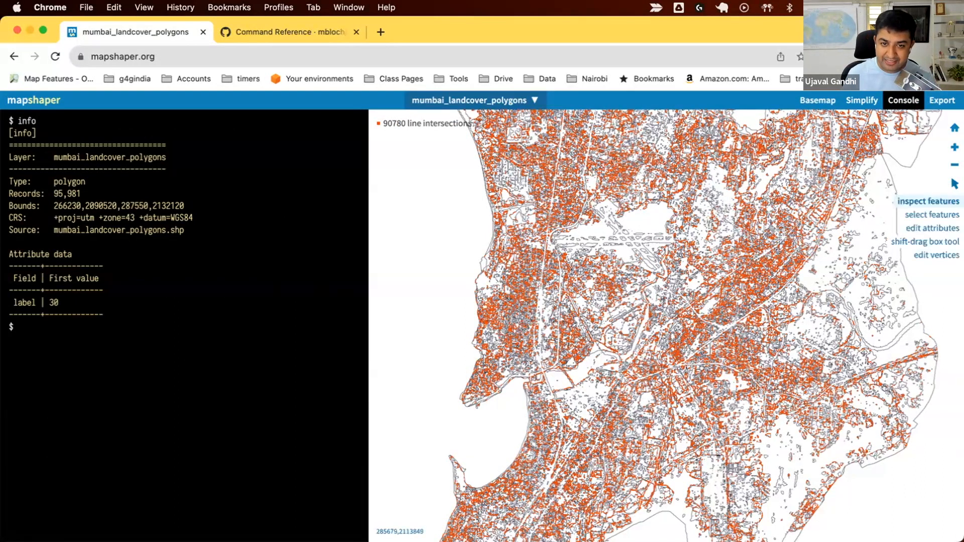
left_click(929, 202)
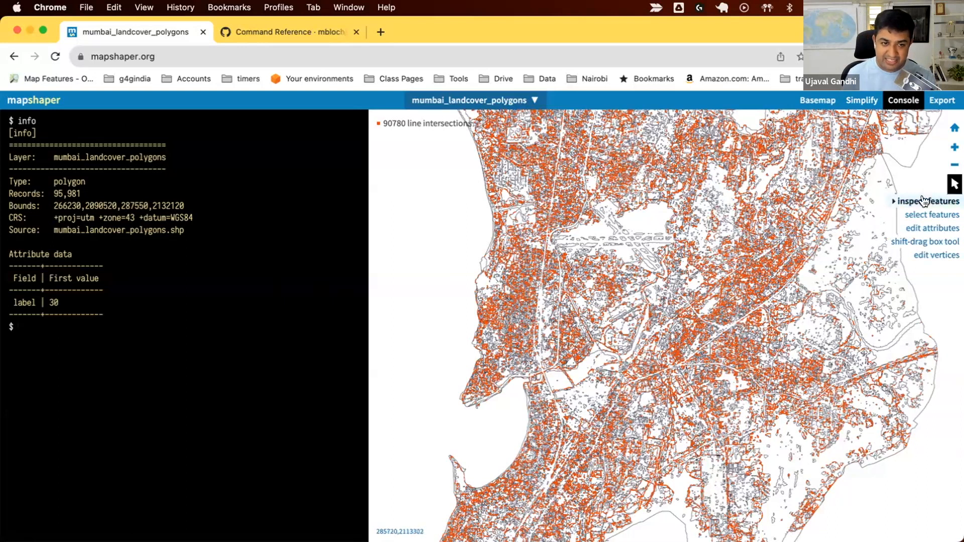
left_click(830, 245)
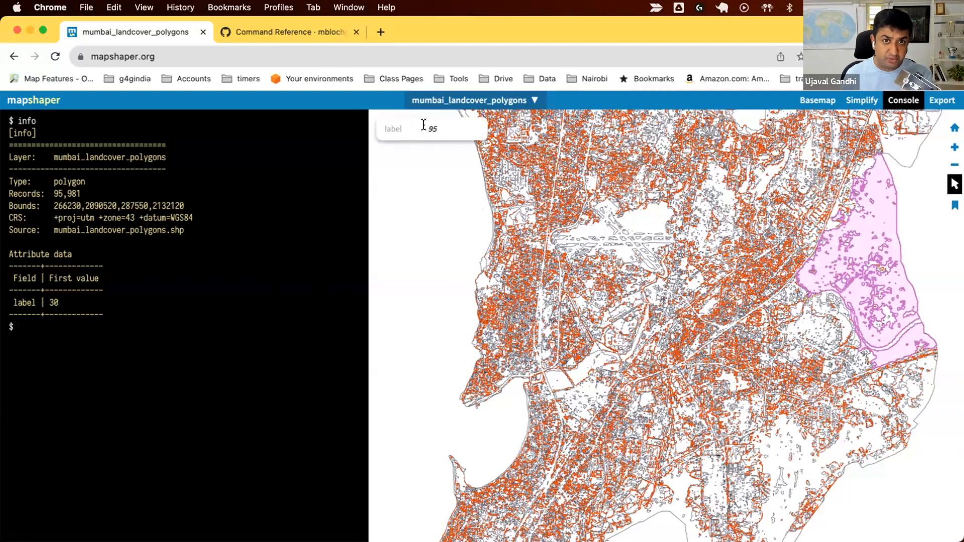
left_click(680, 231)
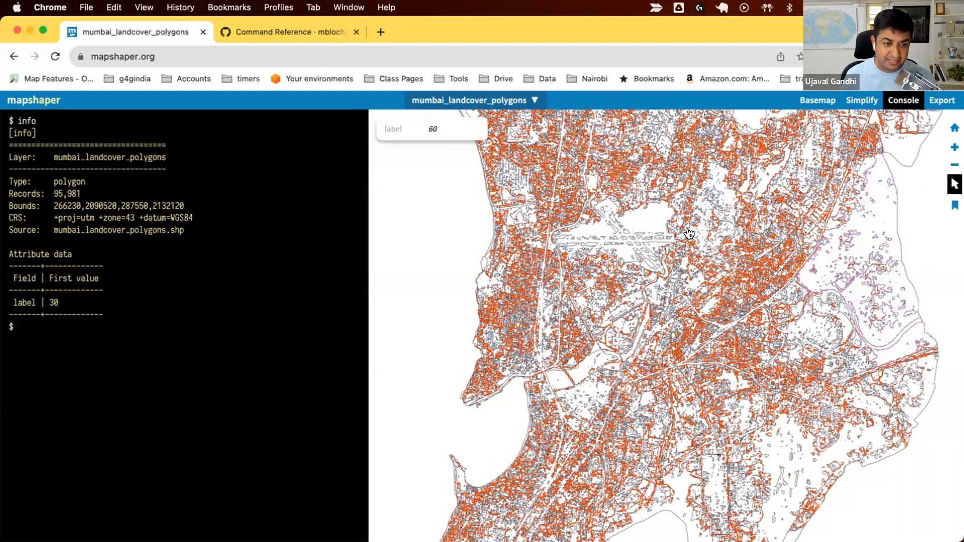
left_click(698, 243)
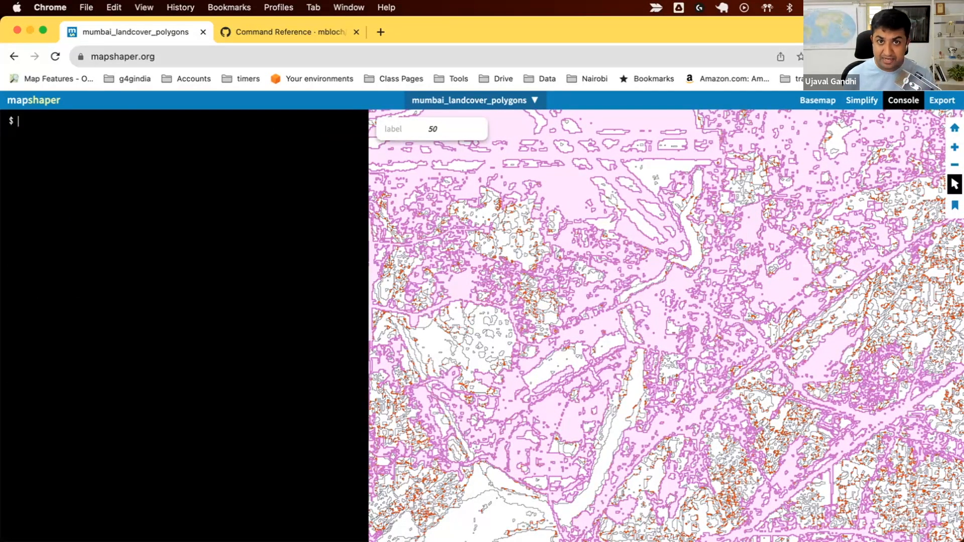
Look up the help for the each command and add an AREA field to every polygon with each 'AREA=this.area'.
type("help each")
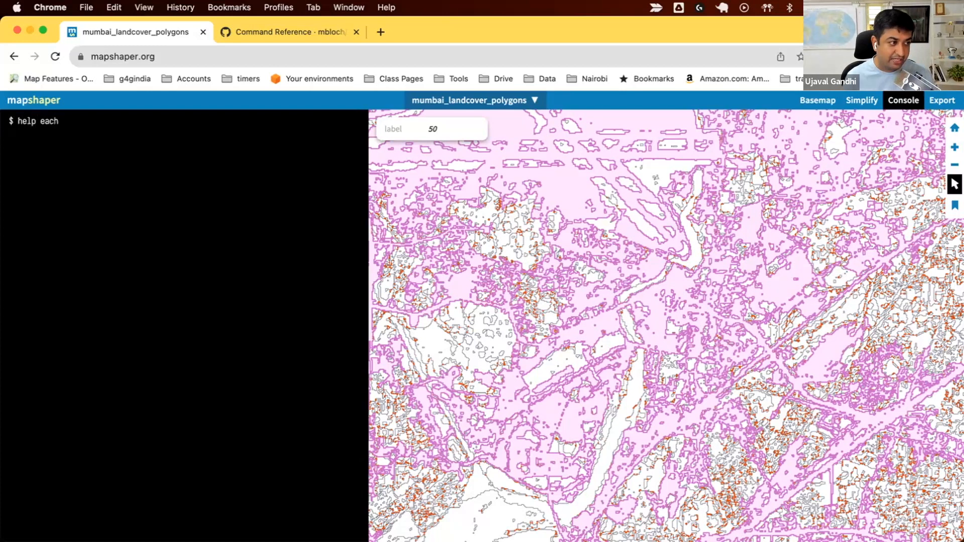
key("Return")
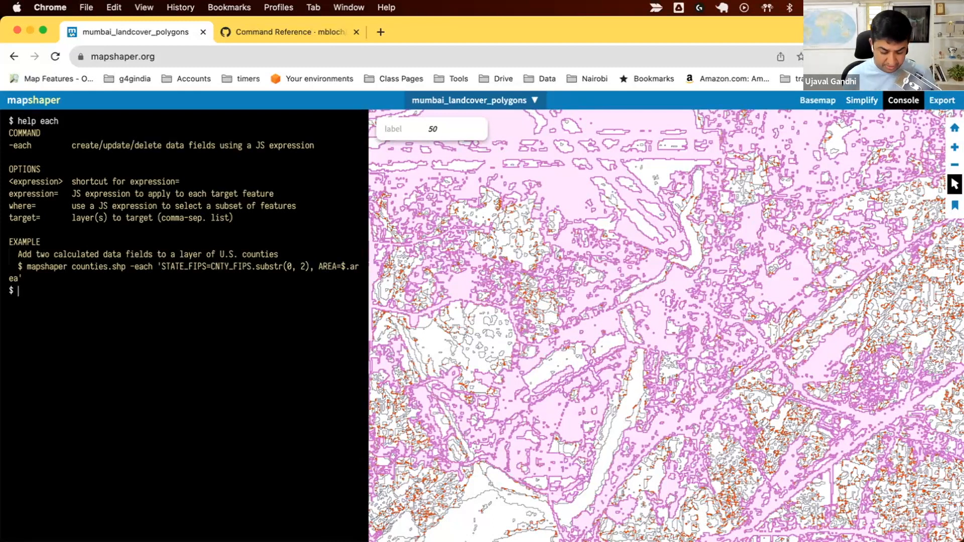
type("each ")
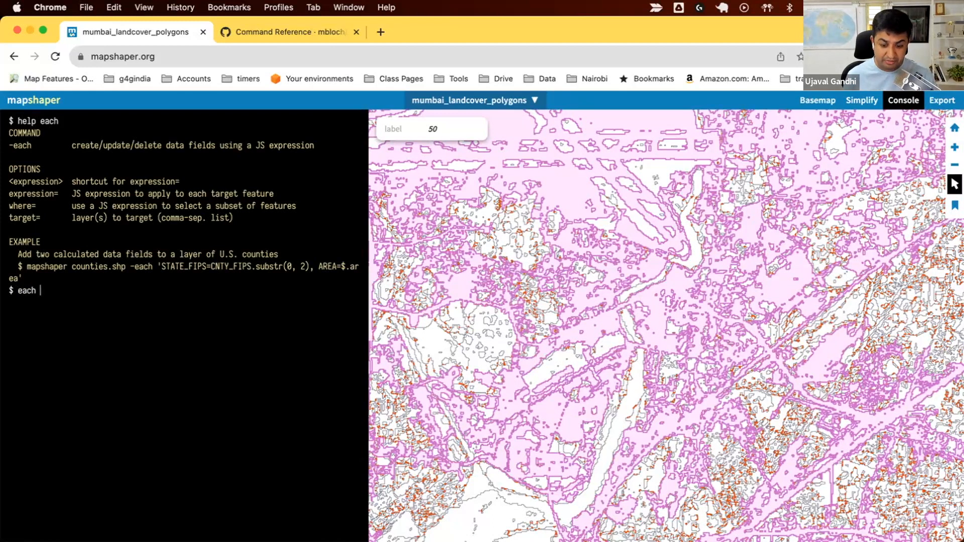
type("'AREA=")
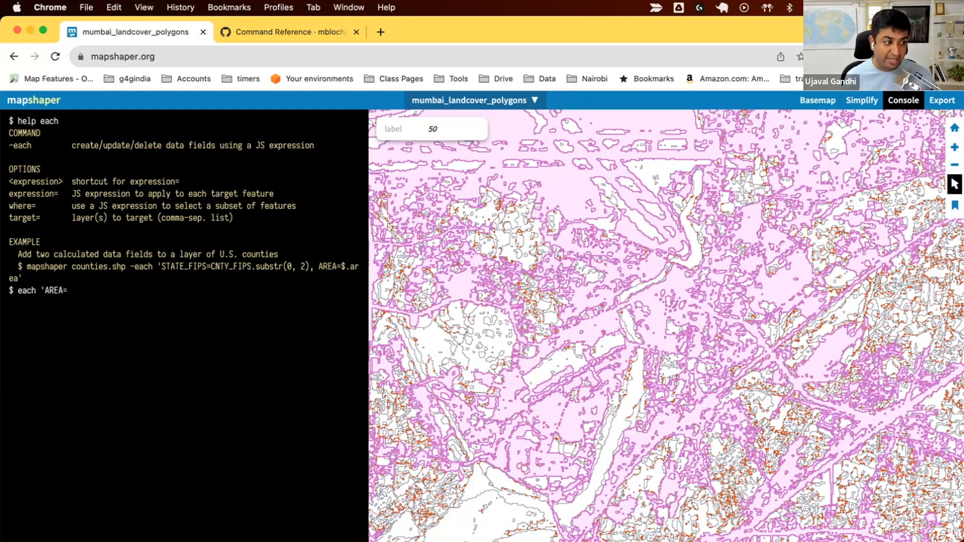
type("this.area'")
key("Return")
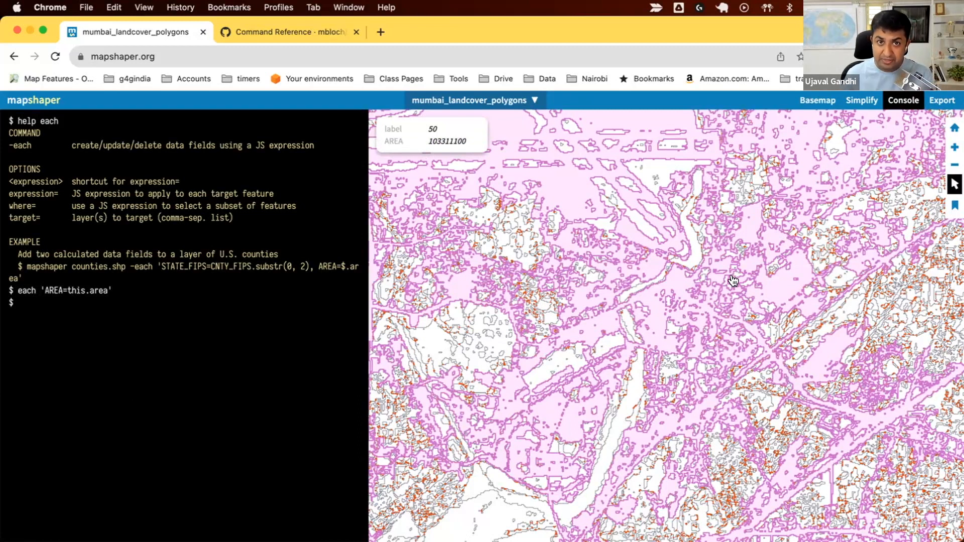
Inspect the AREA values of several small and large polygons on the map.
mouse_move(955, 185)
scroll(477, 327, "up", 10)
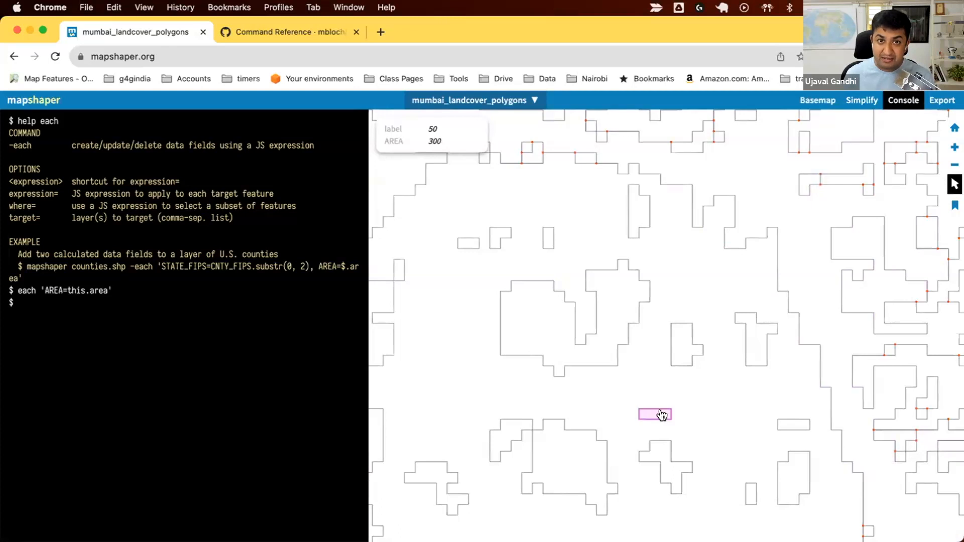
left_click(752, 497)
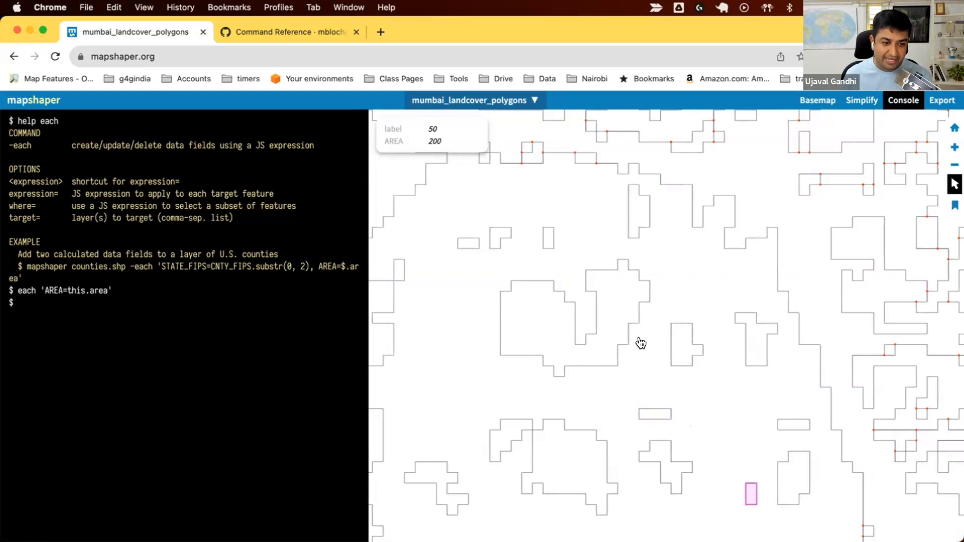
left_click(623, 330)
scroll(657, 343, "down", 10)
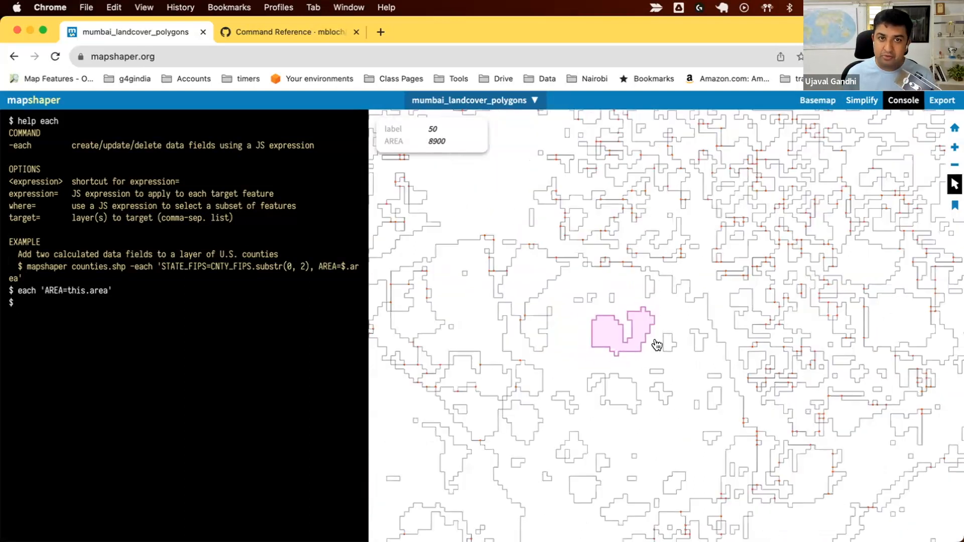
left_click(658, 345)
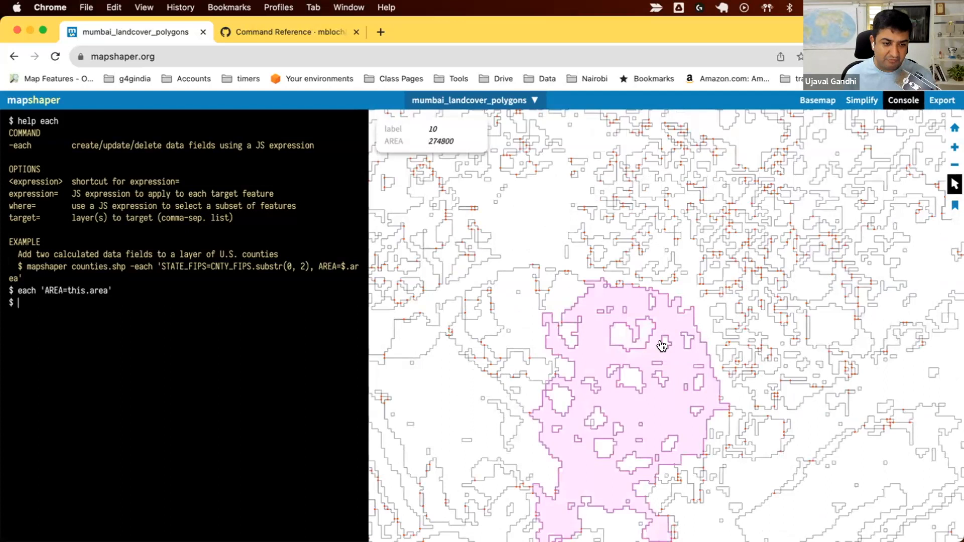
left_click(629, 385)
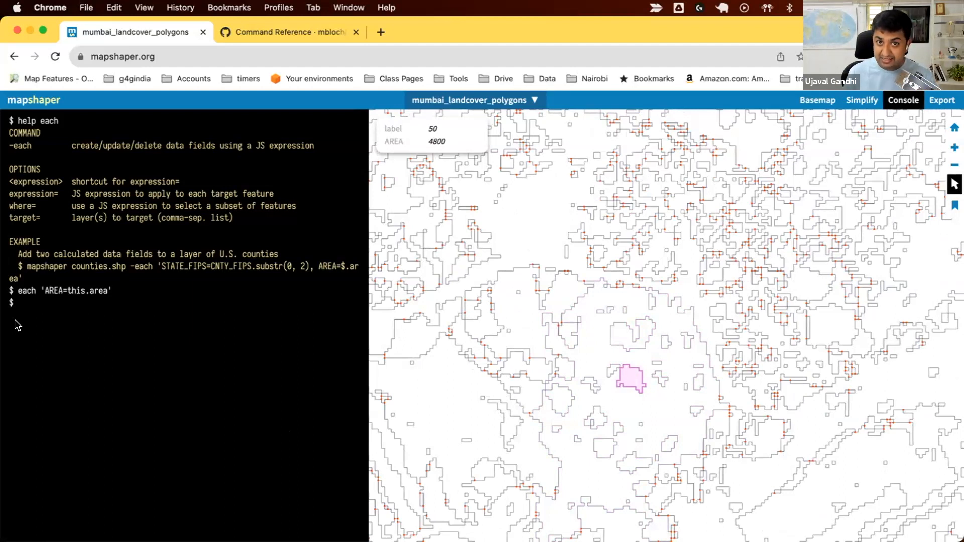
Clear the console and look up the help for the filter command.
type("clear")
key("Return")
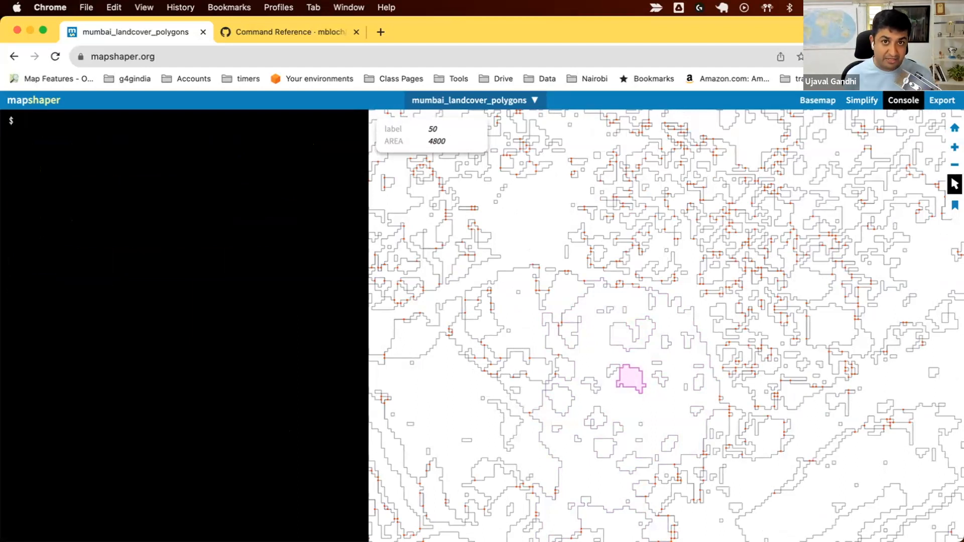
type("help filter")
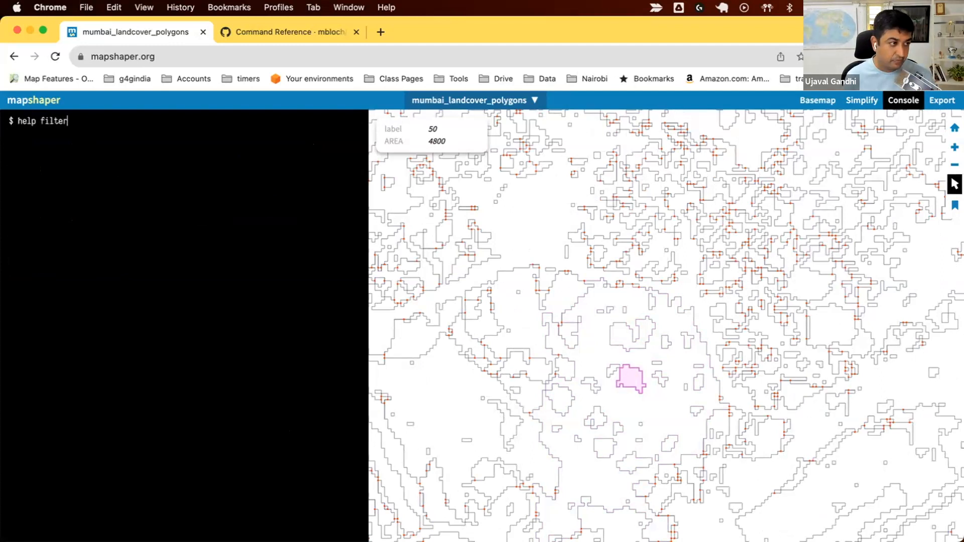
key("Return")
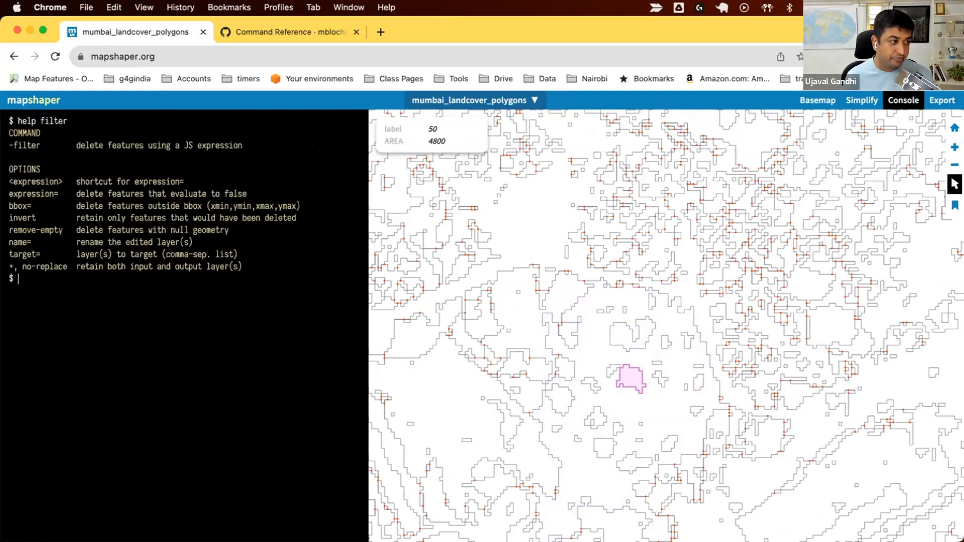
Filter the land cover polygons with the expression 'AREA > 1000' to delete the small ones.
type("filter ")
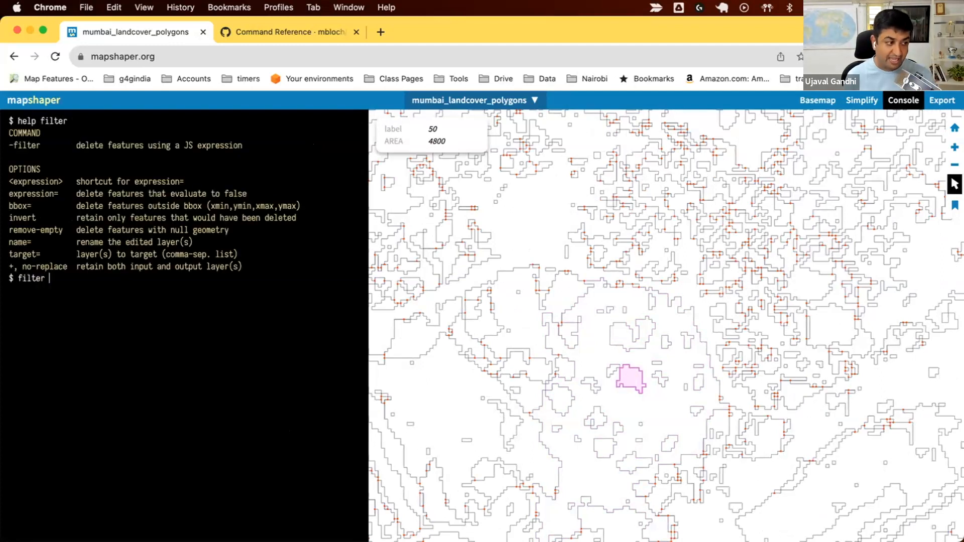
type("'A")
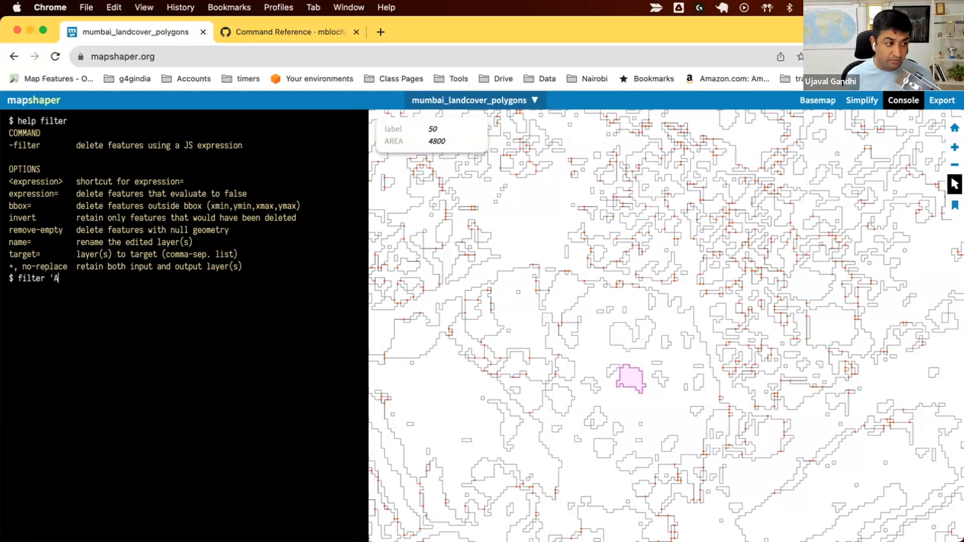
type("REA > 1000'")
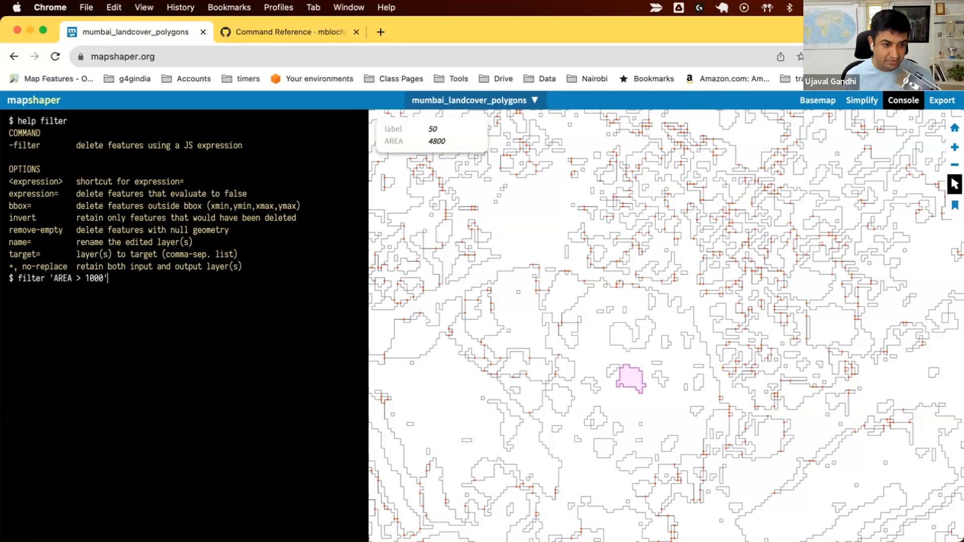
key("Return")
double_click(103, 302)
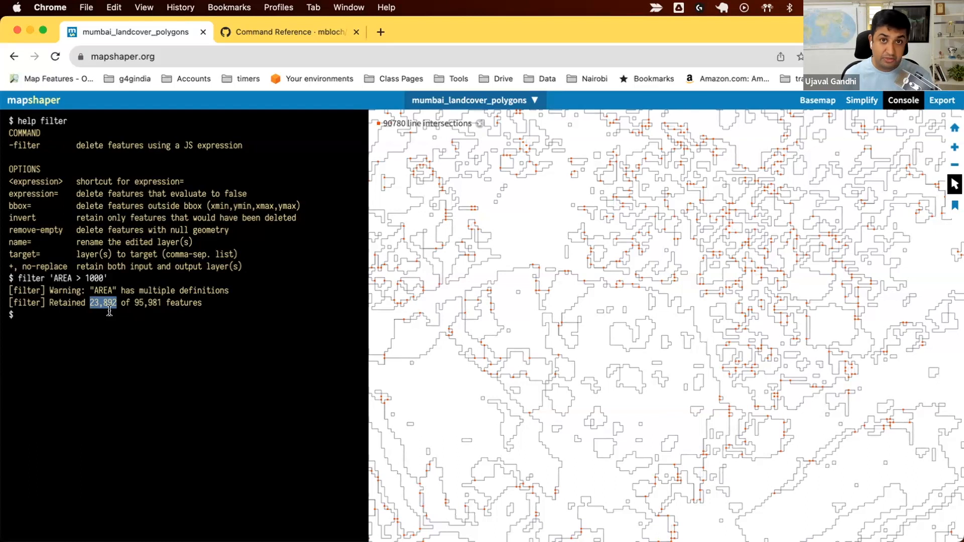
left_click(106, 310)
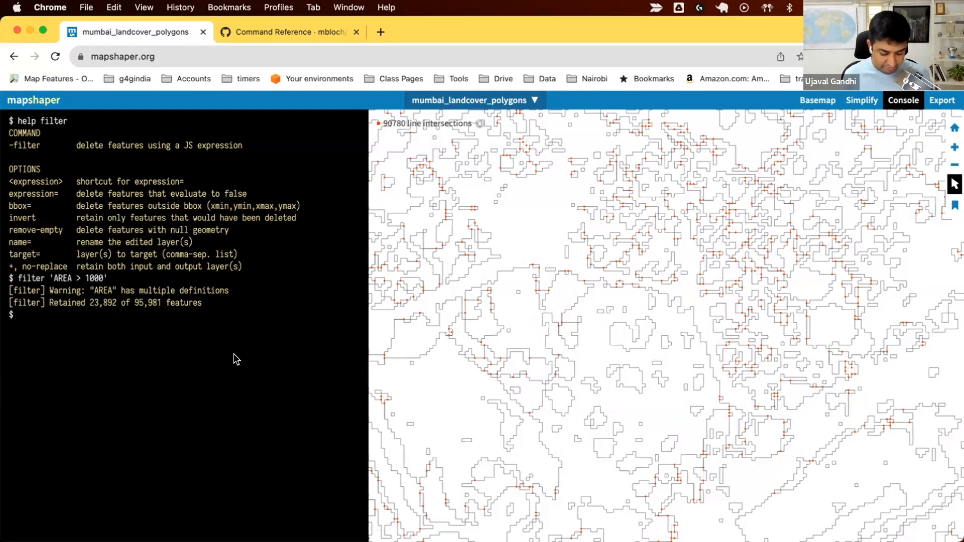
Clear the console and look up the help for the clean command.
type("clear")
key("Return")
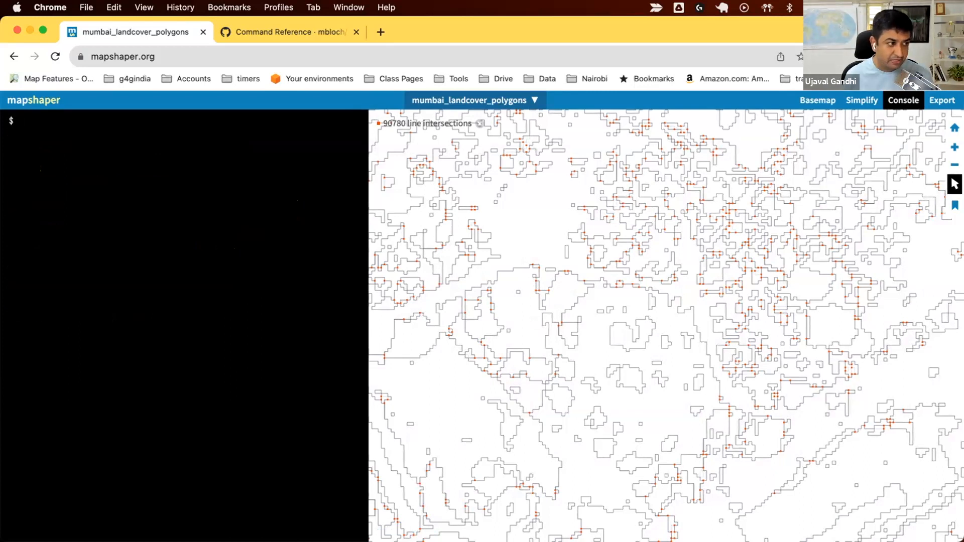
type("help clean")
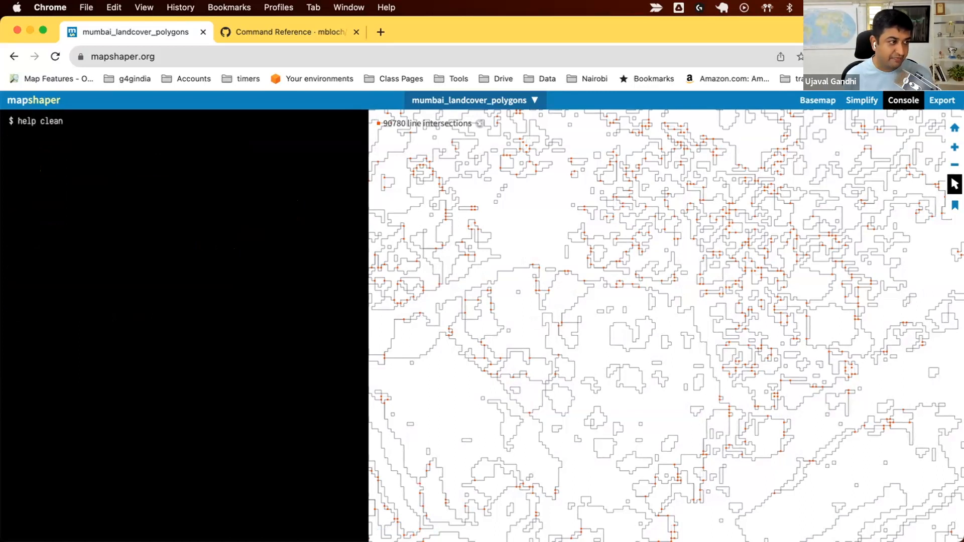
key("Return")
Fill the gaps between the remaining polygons by running clean with gap-fill-area=1500.
type("clean")
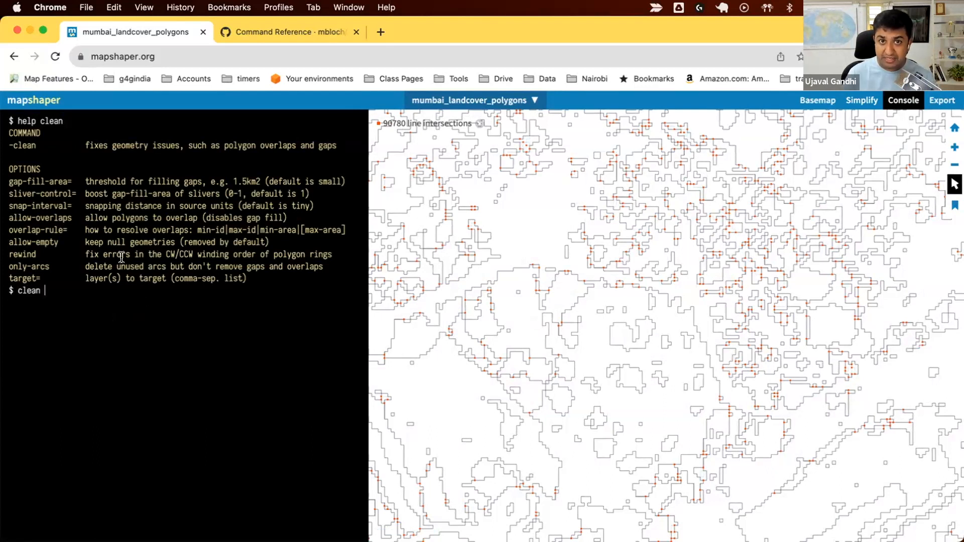
type("gap")
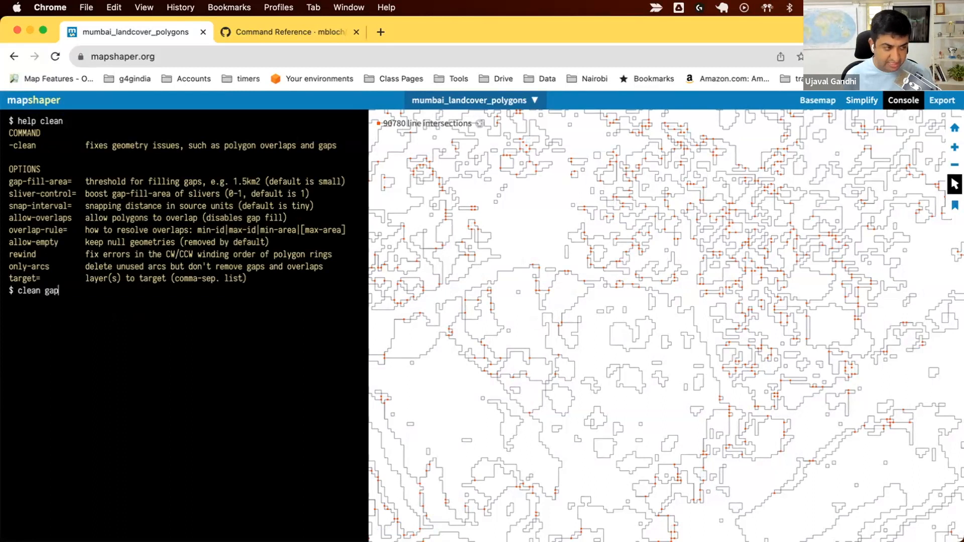
type("-fill-area=1000")
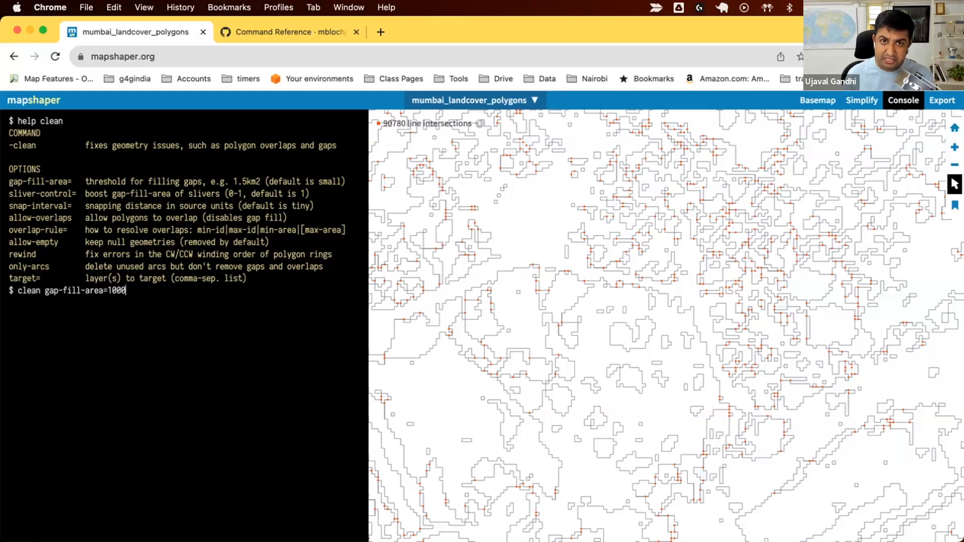
key("BackSpace")
key("BackSpace")
key("BackSpace")
type("500")
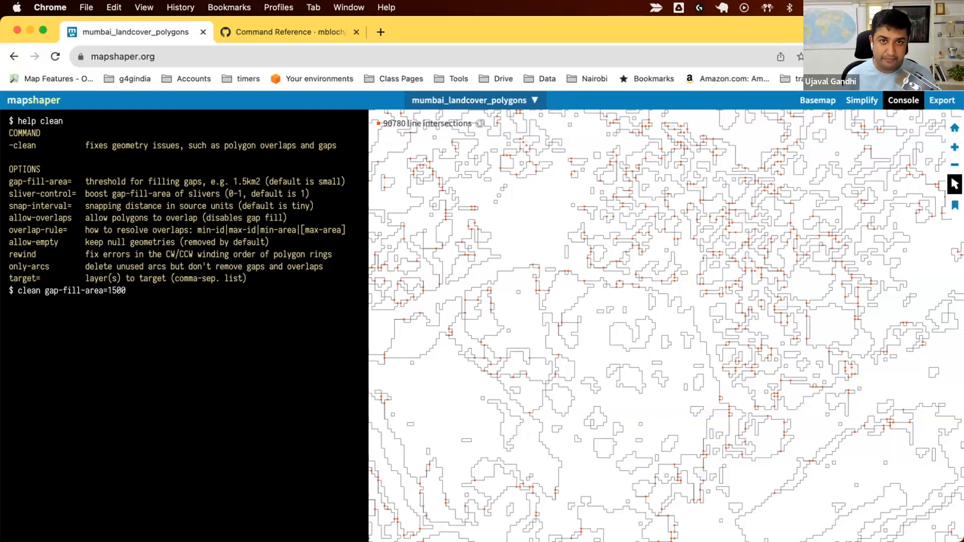
key("Return")
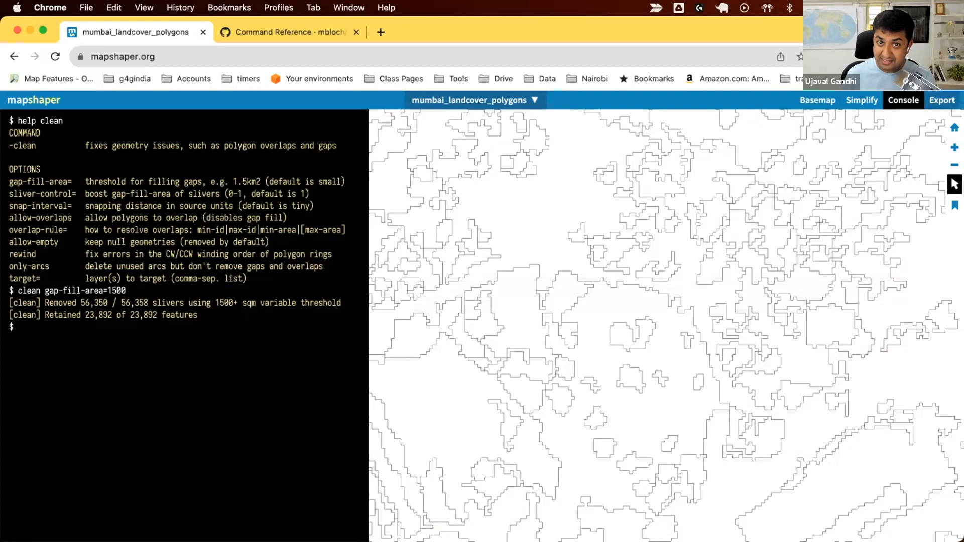
Export the cleaned layer as a Shapefile, switch to QGIS and load its polygons from mumbai_landcover_polygons.zip.
left_click(942, 100)
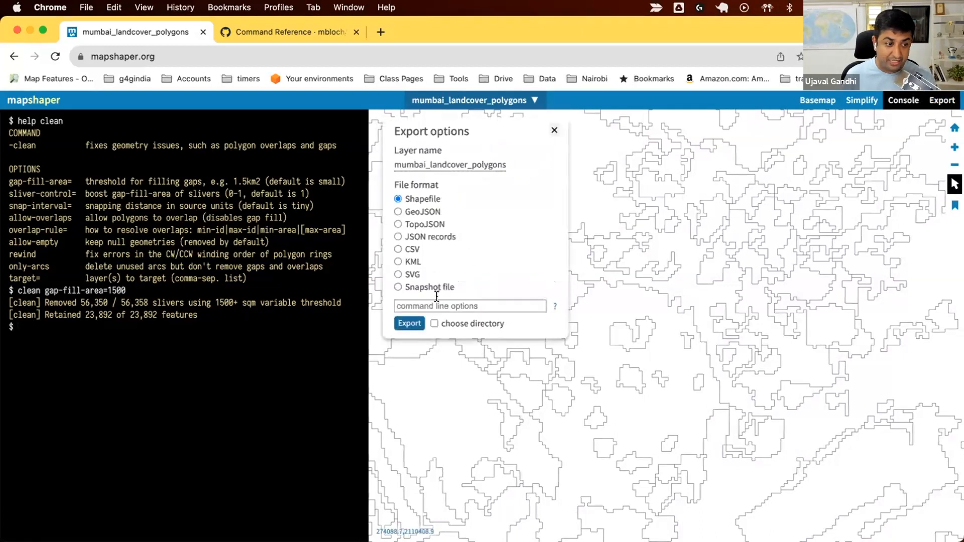
left_click(419, 320)
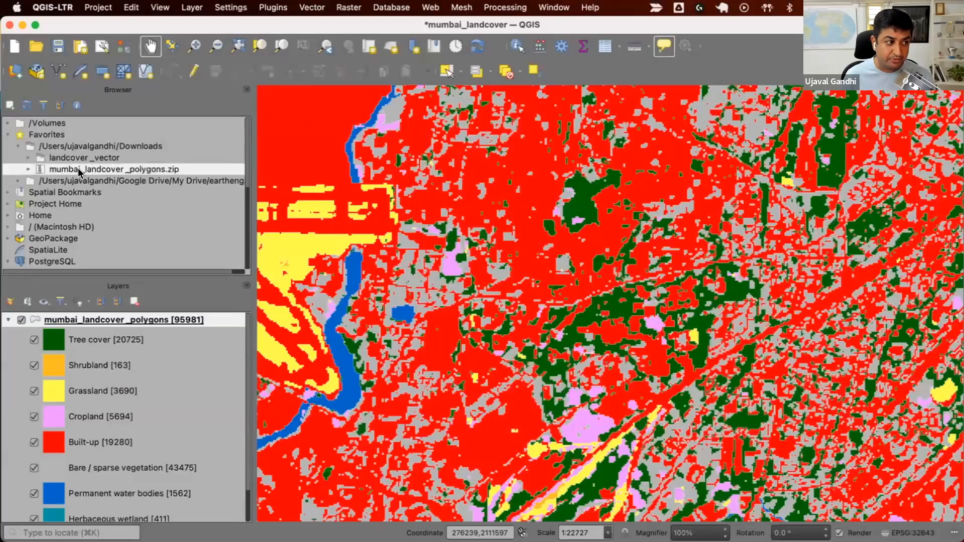
left_click_drag(78, 171, 409, 378)
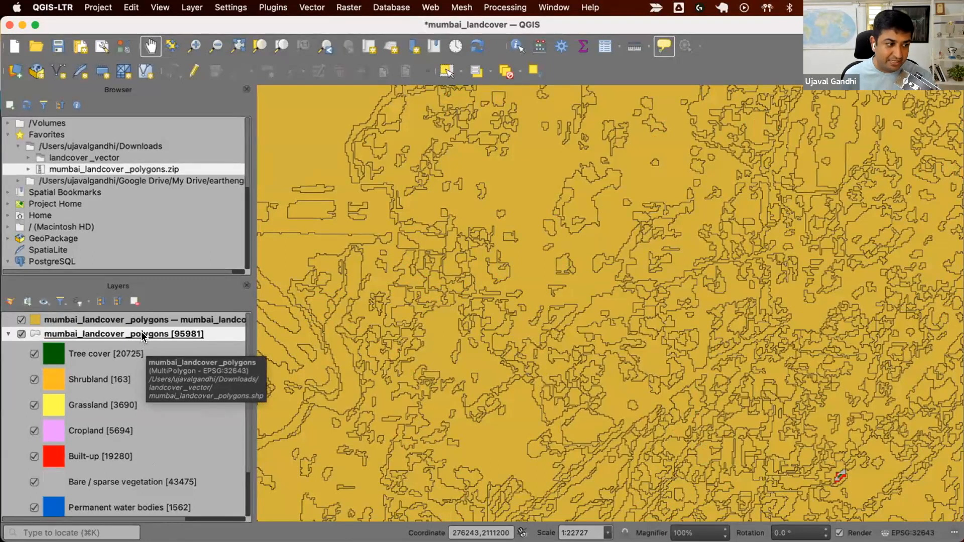
Copy the symbology of the original mumbai_landcover_polygons layer and paste it onto the cleaned layer from the zip file.
right_click(142, 335)
mouse_move(209, 300)
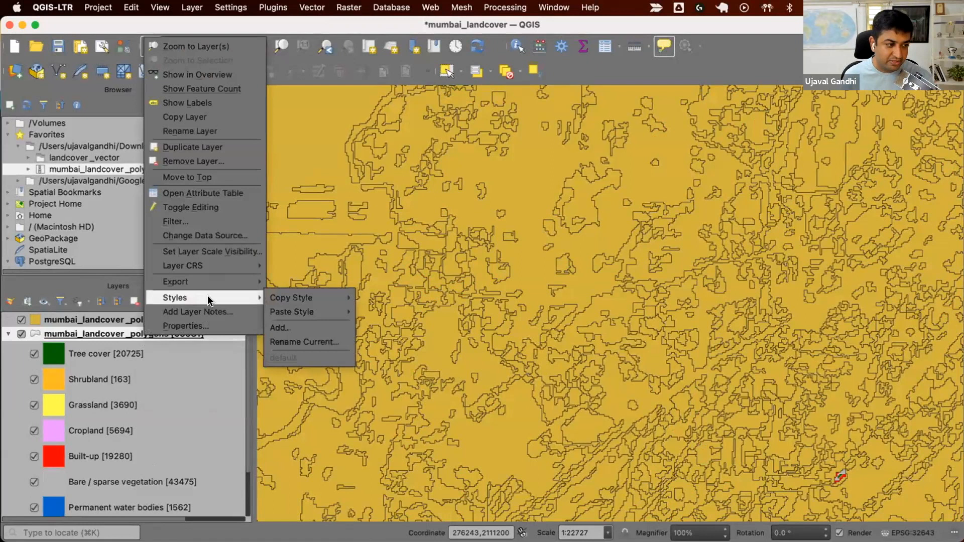
mouse_move(282, 300)
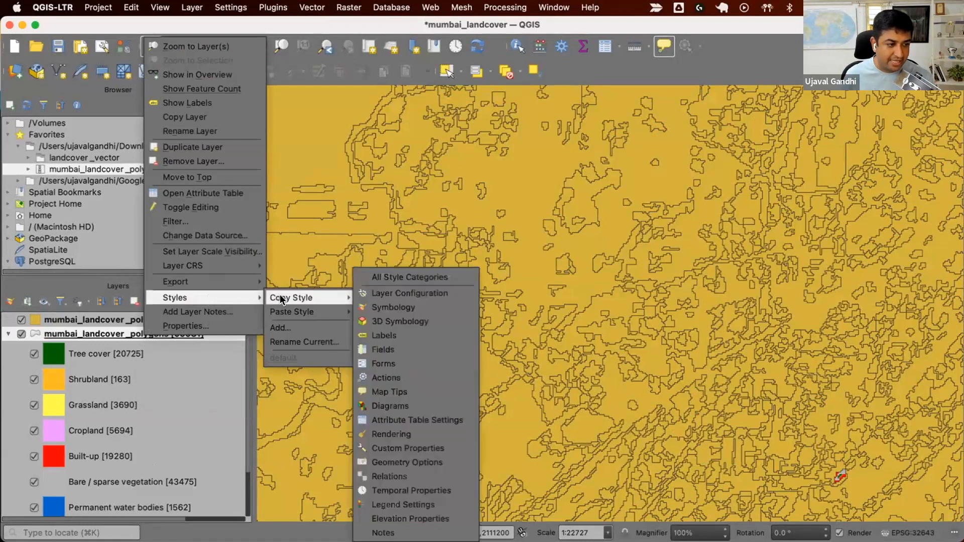
left_click(364, 307)
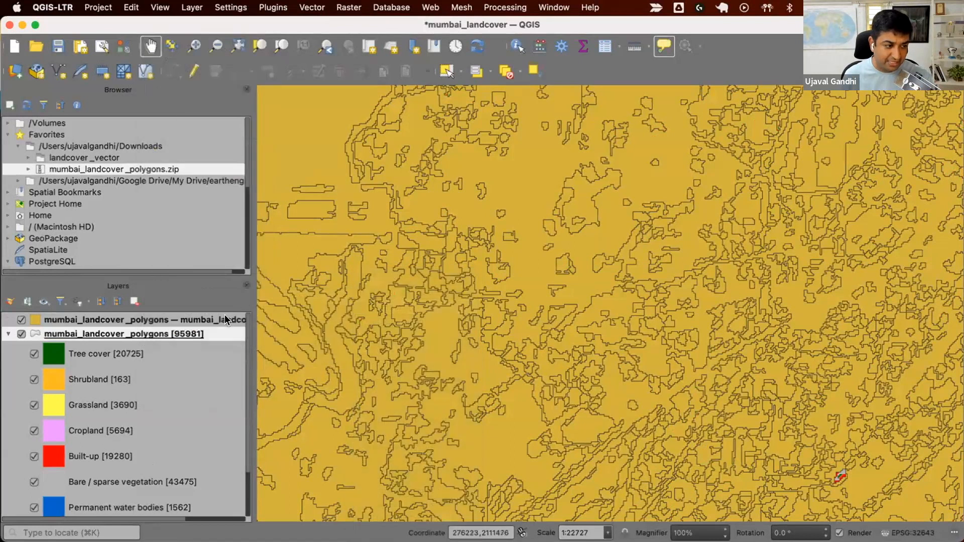
right_click(226, 320)
mouse_move(304, 284)
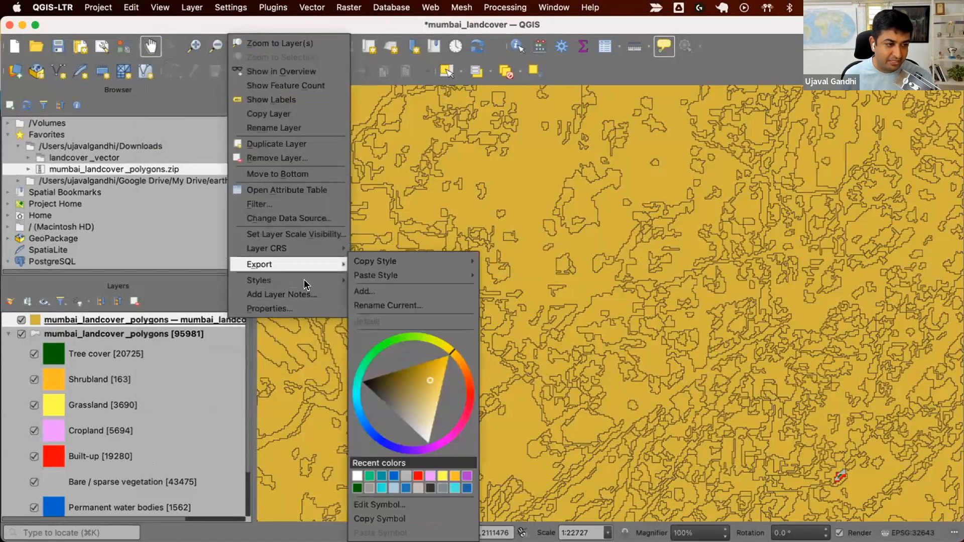
mouse_move(463, 275)
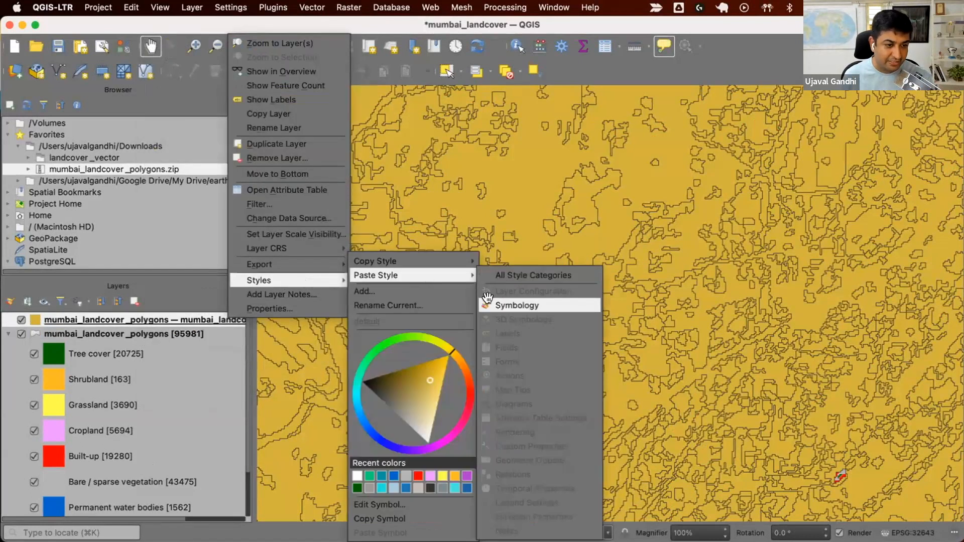
left_click(488, 304)
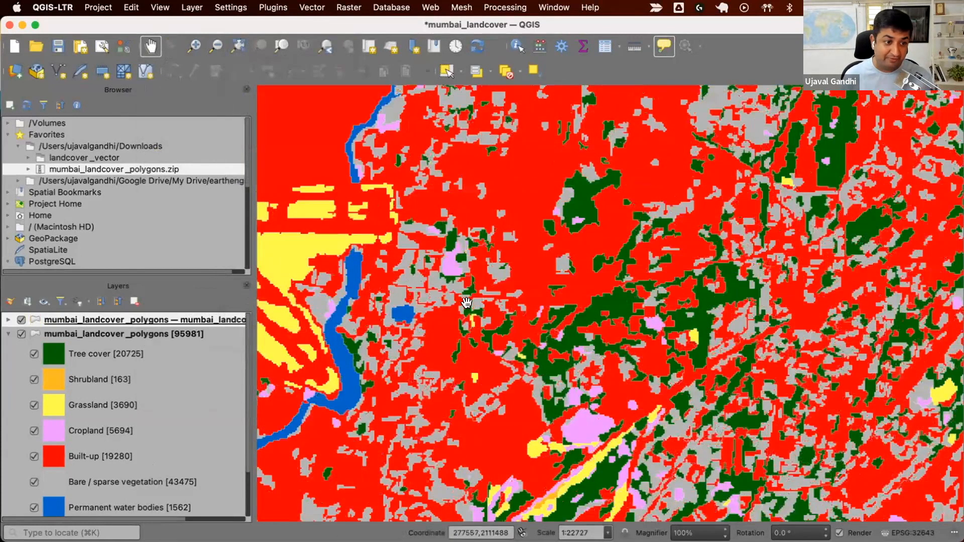
Collapse the original layer's legend and toggle the cleaned layer's visibility to compare it with the original polygons.
left_click(8, 334)
left_click(21, 320)
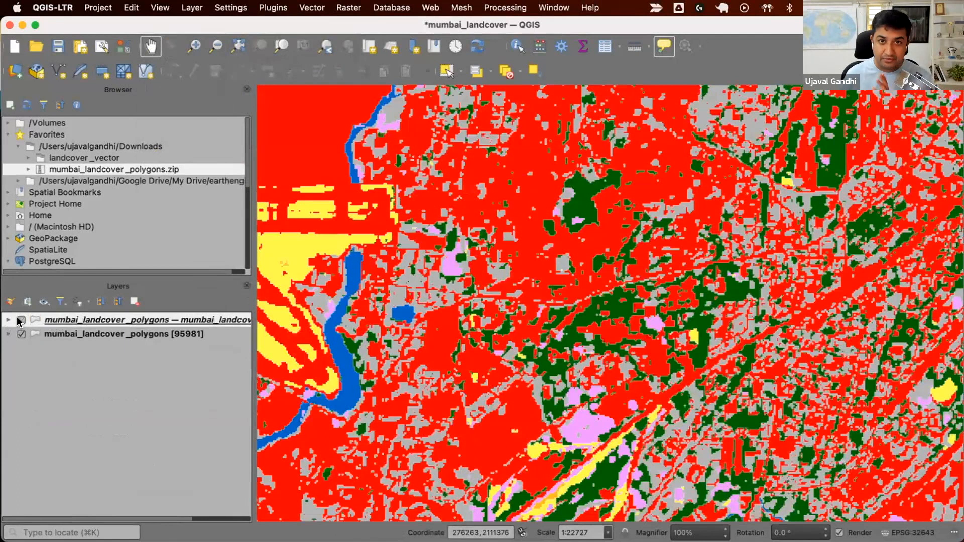
left_click(21, 319)
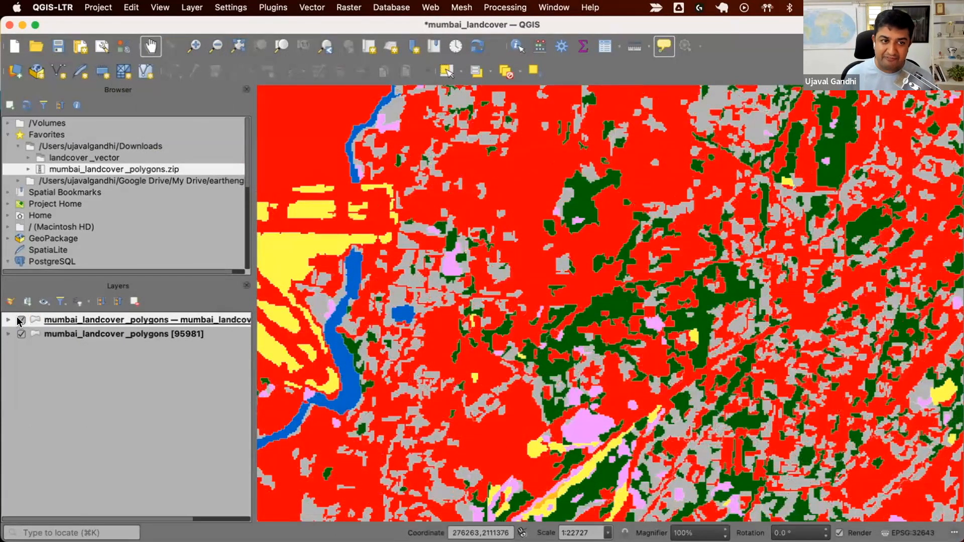
left_click(20, 320)
left_click(21, 320)
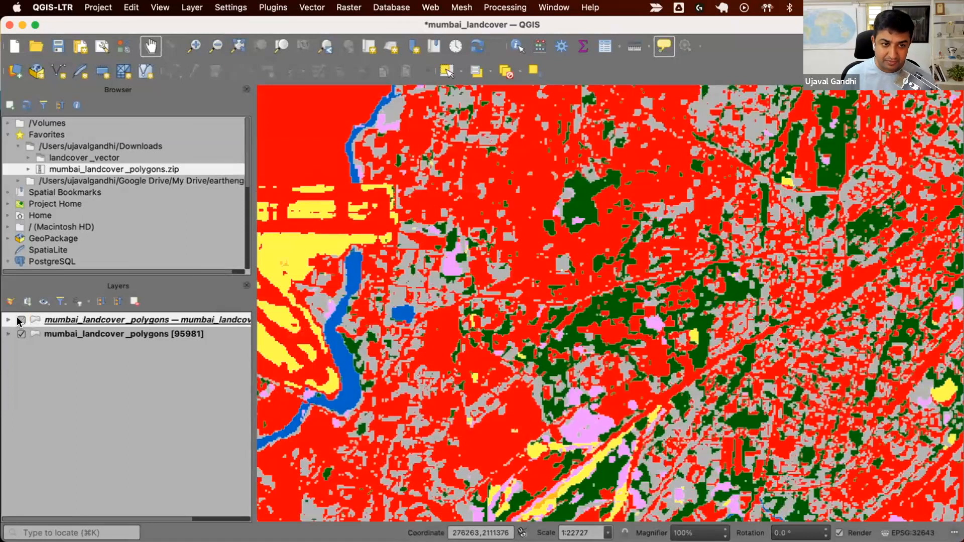
left_click(21, 320)
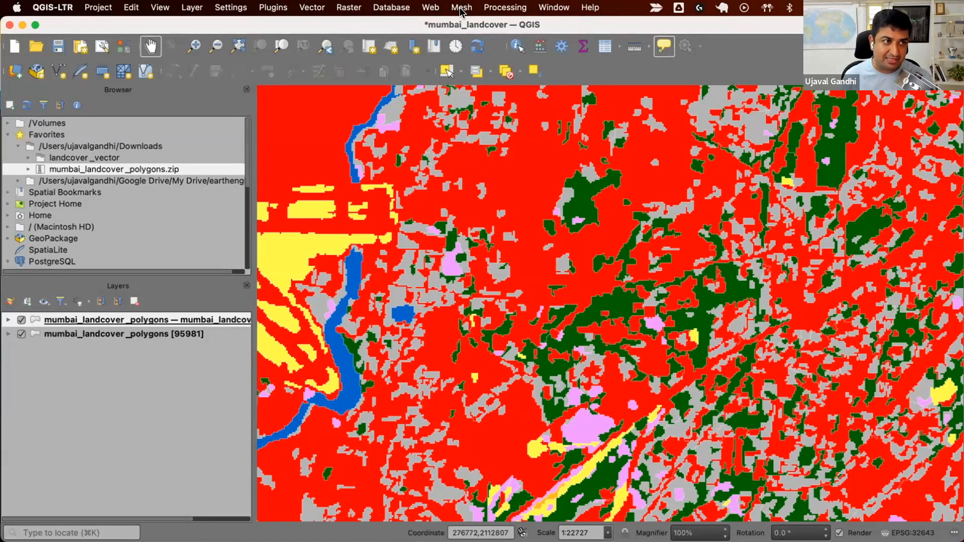
Add the Google Satellite basemap from QuickMapServices.
left_click(430, 7)
mouse_move(452, 40)
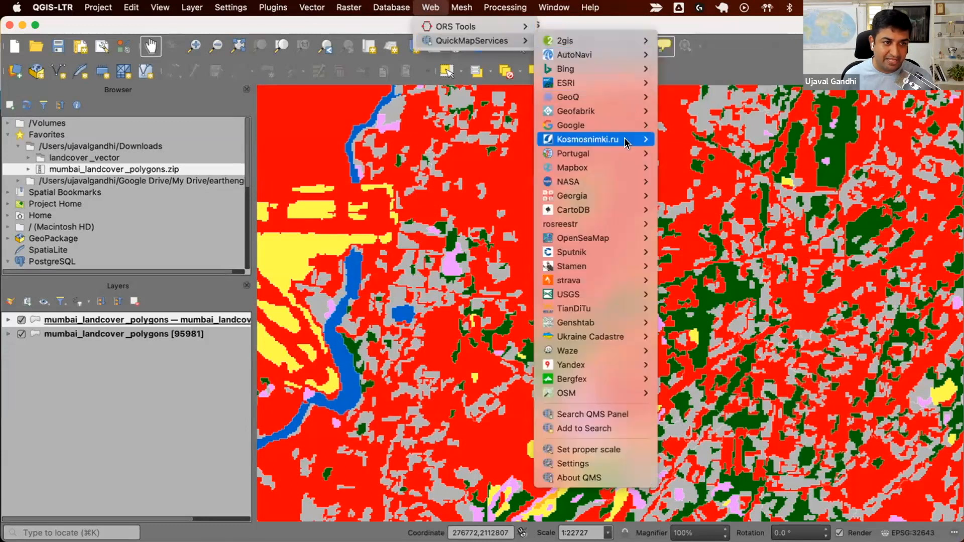
mouse_move(578, 125)
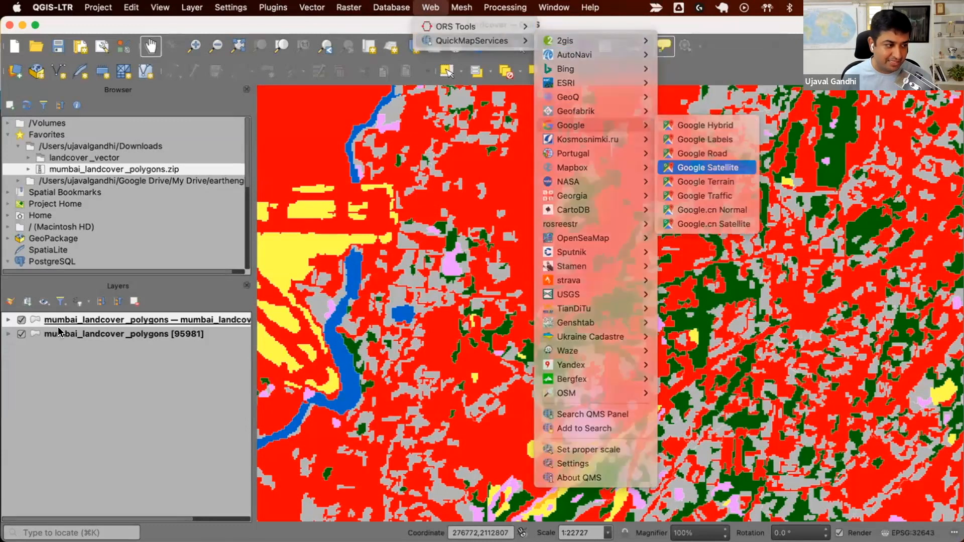
left_click(713, 168)
Hide the cleaned layer and toggle the original polygons on and off to compare them with the satellite imagery up close.
left_click(21, 320)
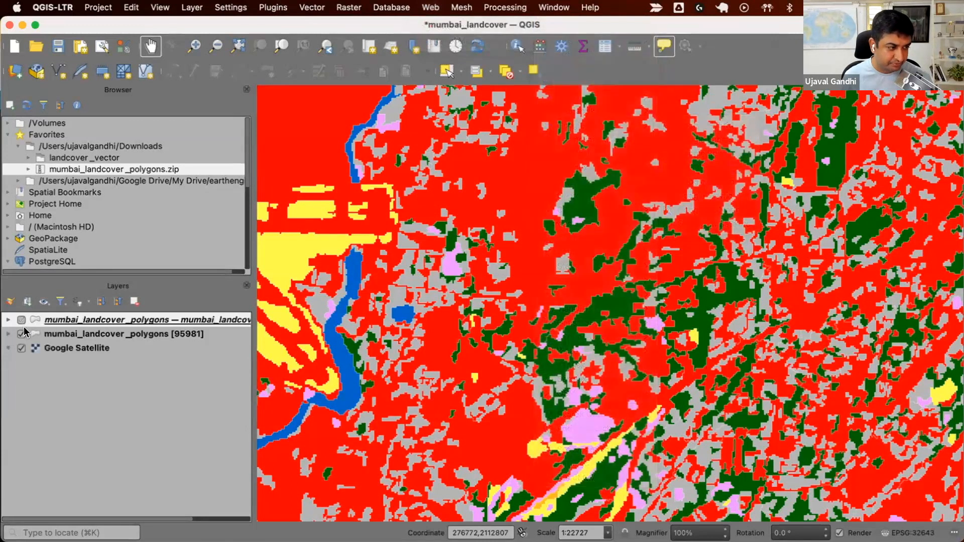
left_click(22, 334)
left_click(22, 334)
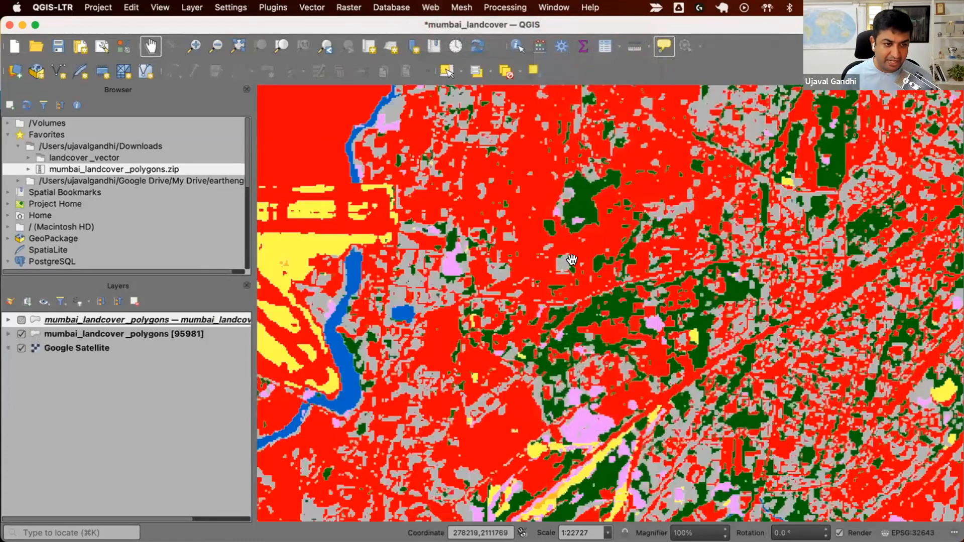
left_click_drag(504, 287, 525, 356)
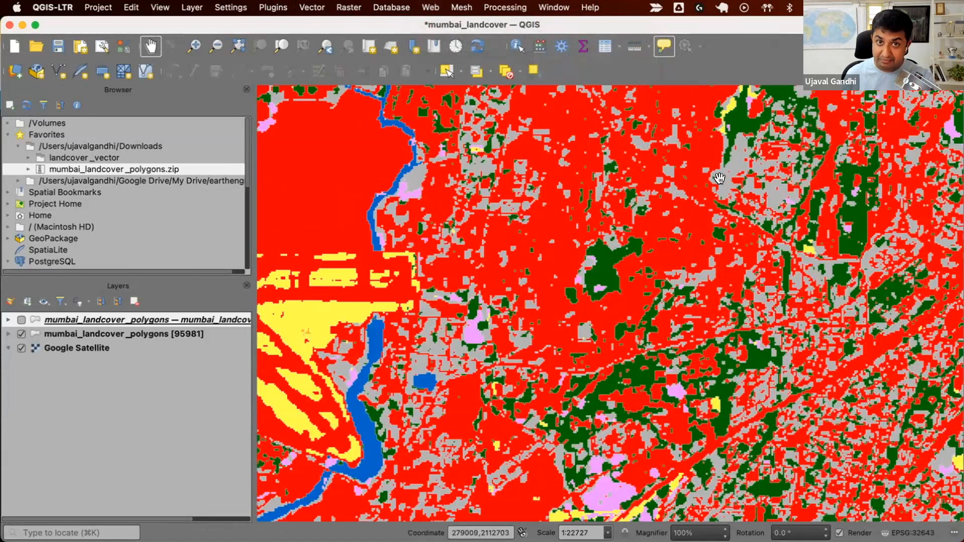
scroll(722, 177, "up", 1)
left_click(21, 334)
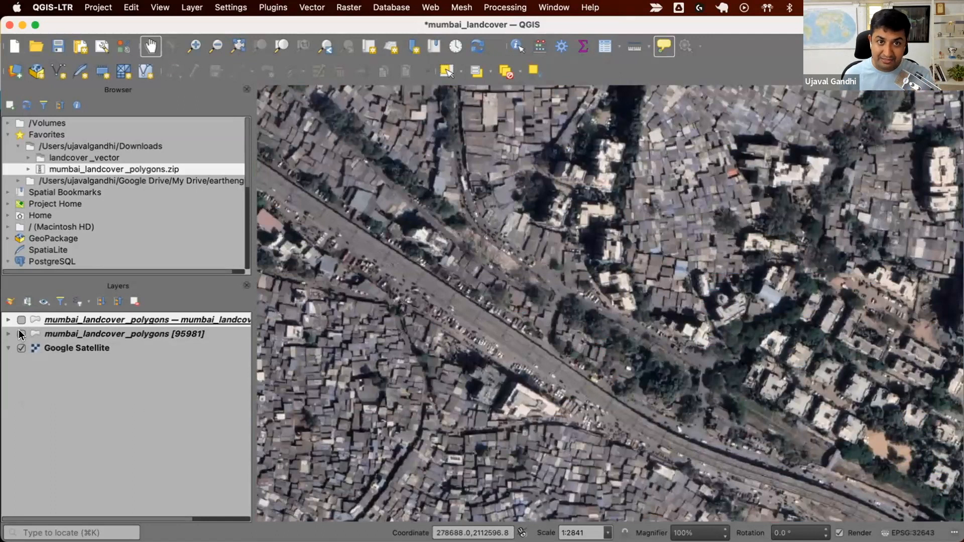
left_click(21, 334)
left_click(21, 334)
left_click(22, 334)
left_click(21, 334)
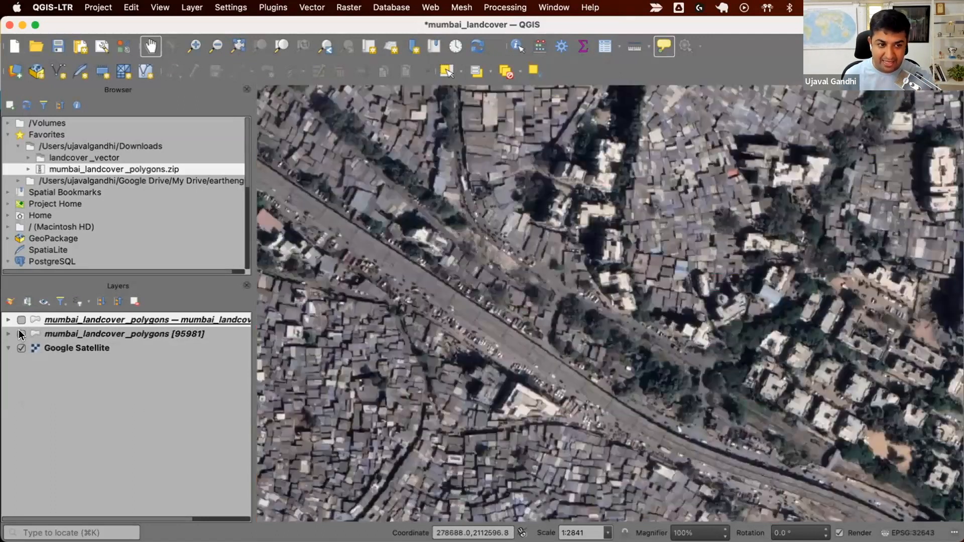
Show the cleaned polygon layer over the satellite imagery of a wider area, leaving the original layer hidden.
scroll(404, 305, "down", 1)
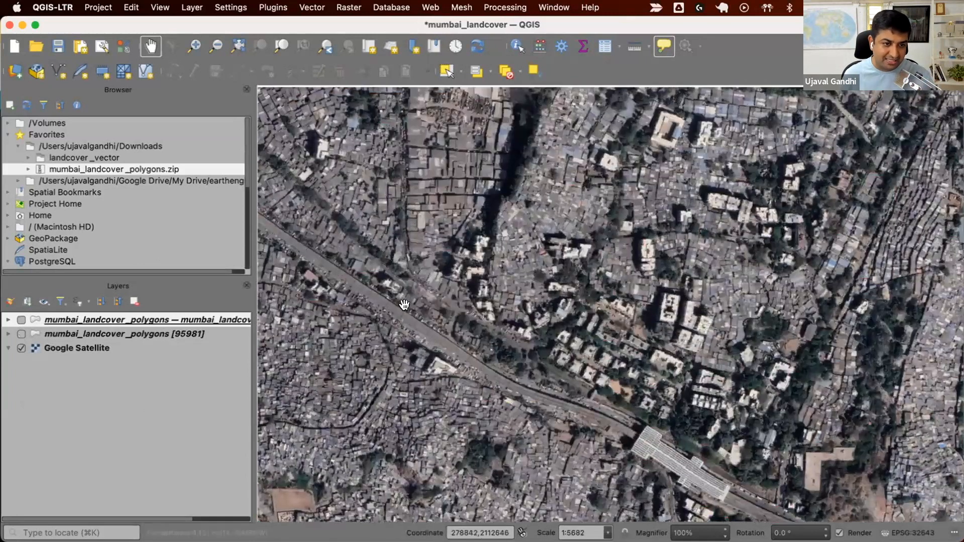
left_click_drag(405, 305, 412, 330)
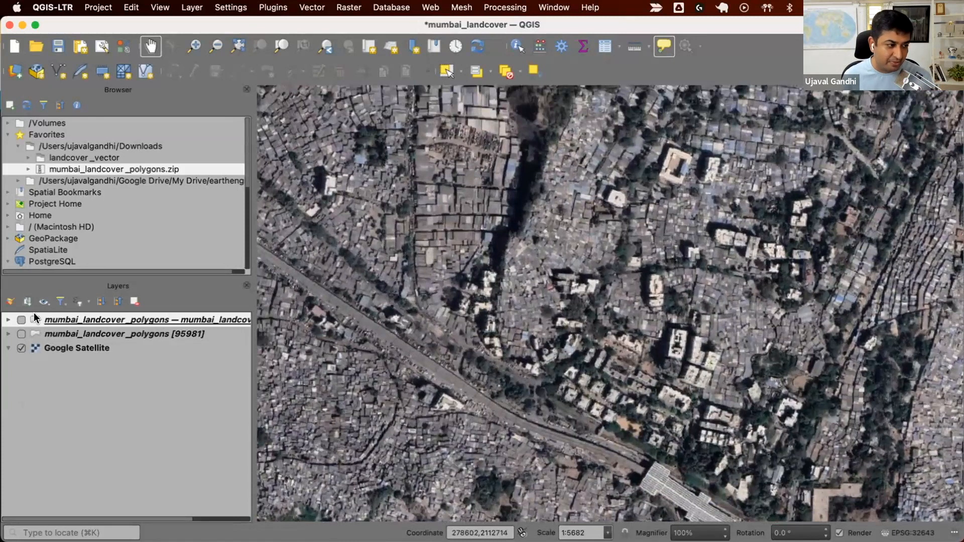
left_click(19, 320)
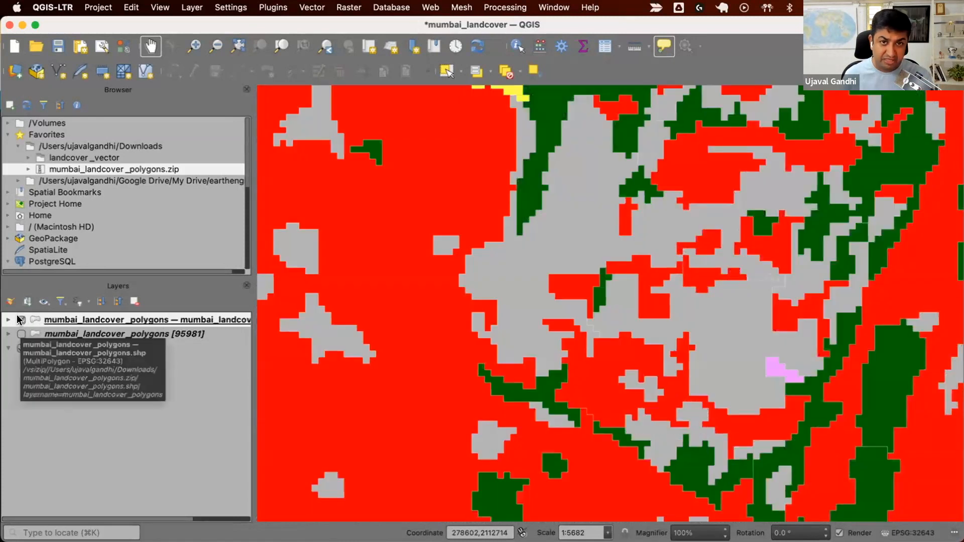
Toggle the cleaned polygon layer off and on to compare it with the satellite imagery, and identify the gray polygons' label.
left_click(20, 320)
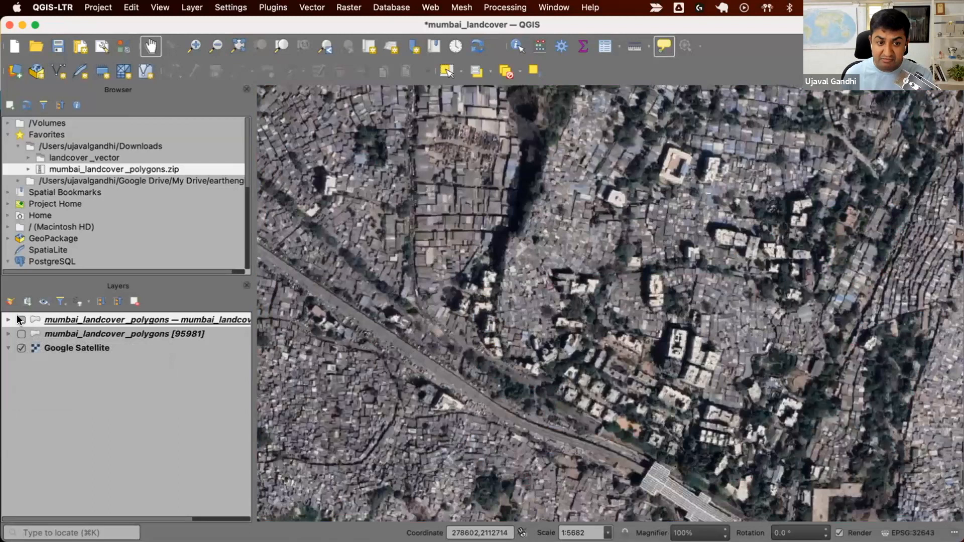
left_click(20, 320)
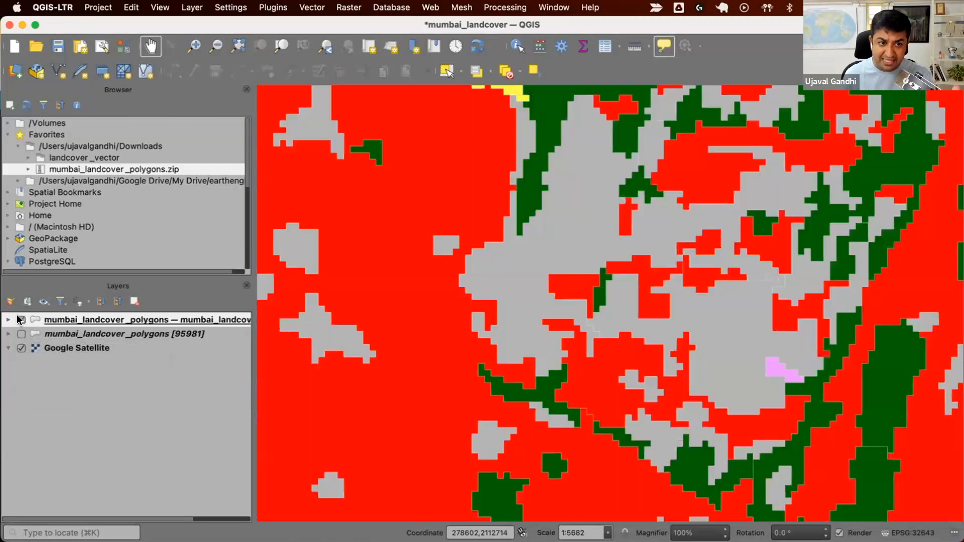
left_click(20, 320)
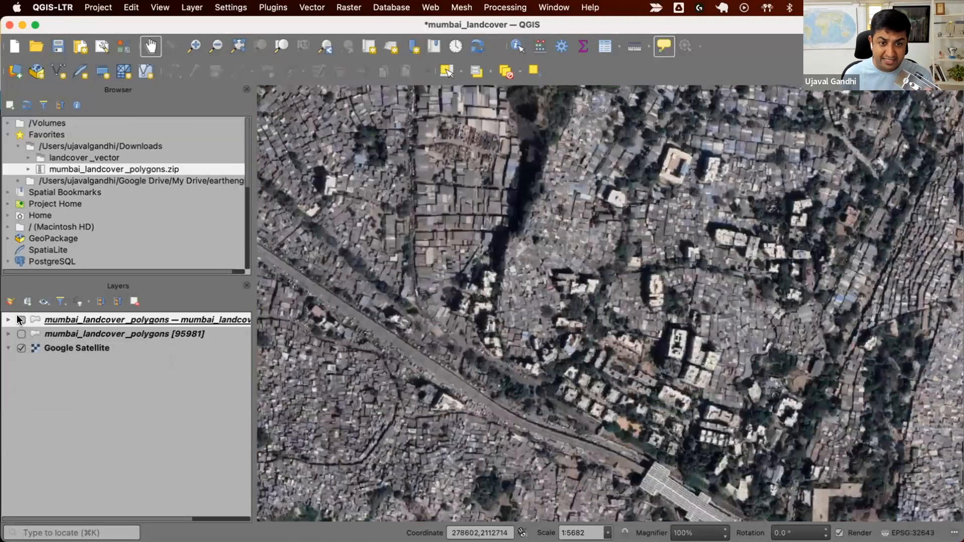
left_click(20, 320)
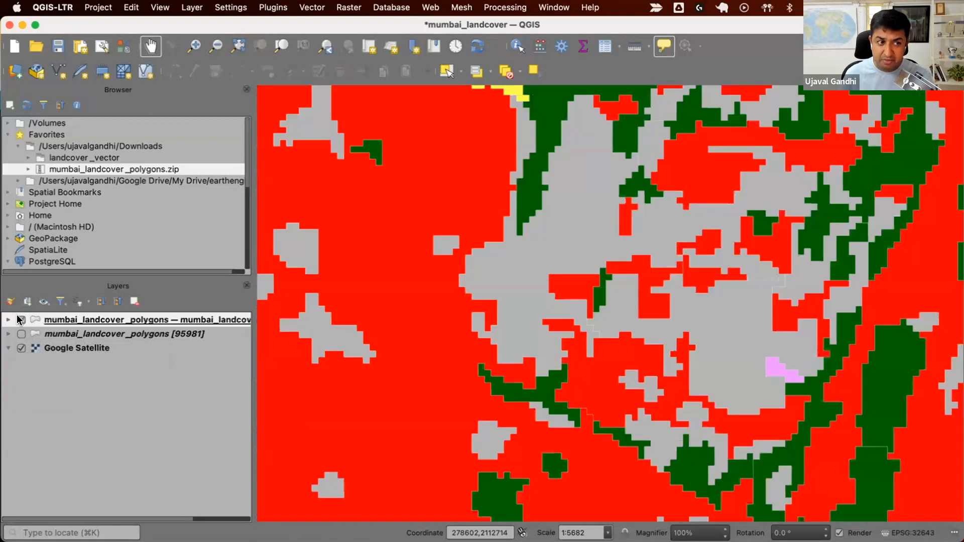
mouse_move(559, 239)
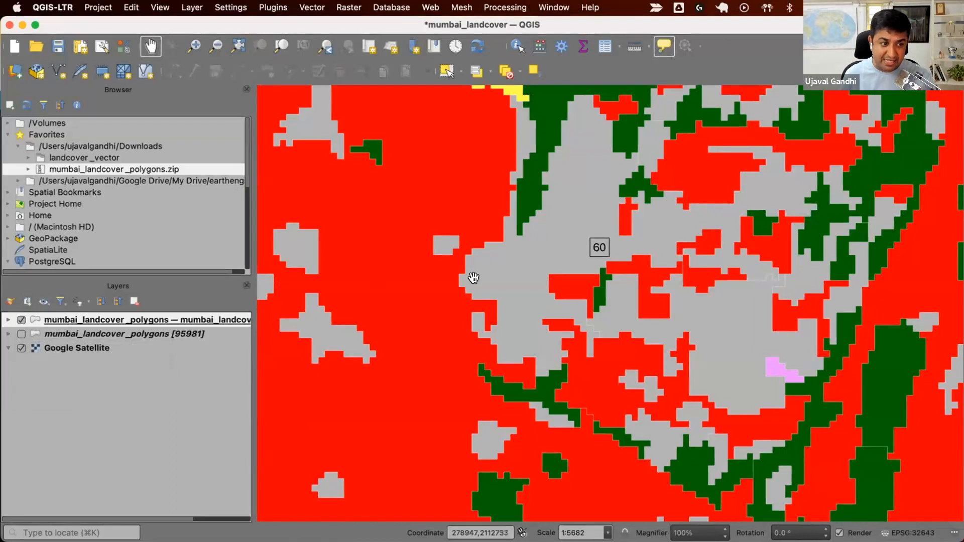
mouse_move(418, 309)
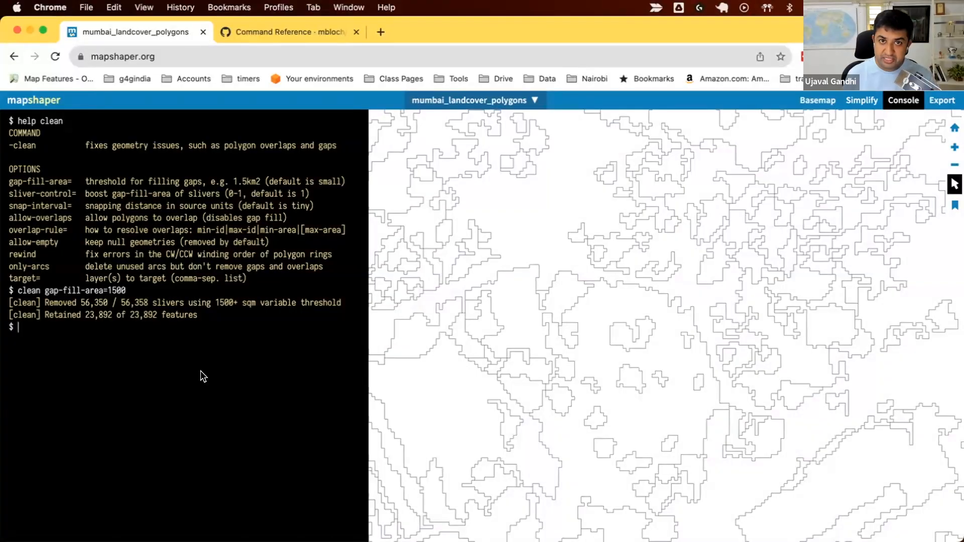
Switch to Mapshaper, clear the console and display the help for the calc command.
type("clear")
key("Return")
type("hel")
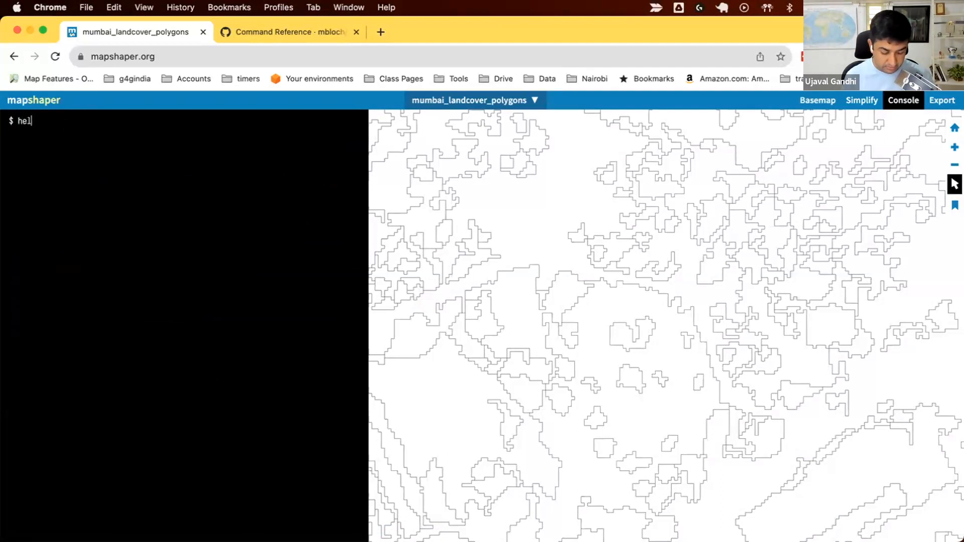
type("p calc")
key("Return")
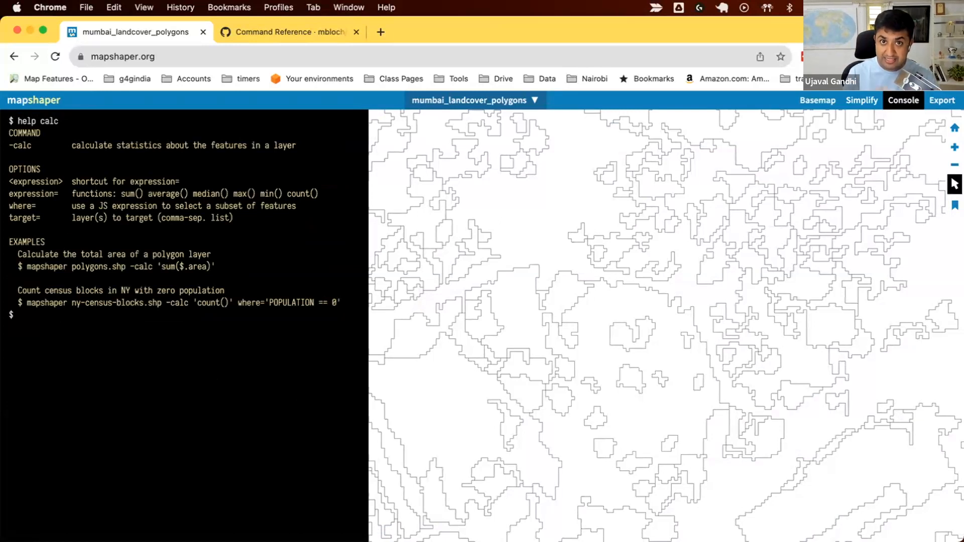
Reassign the label 60 polygons to label 50 by running calc 'label=50' where='label==60'.
type("ca")
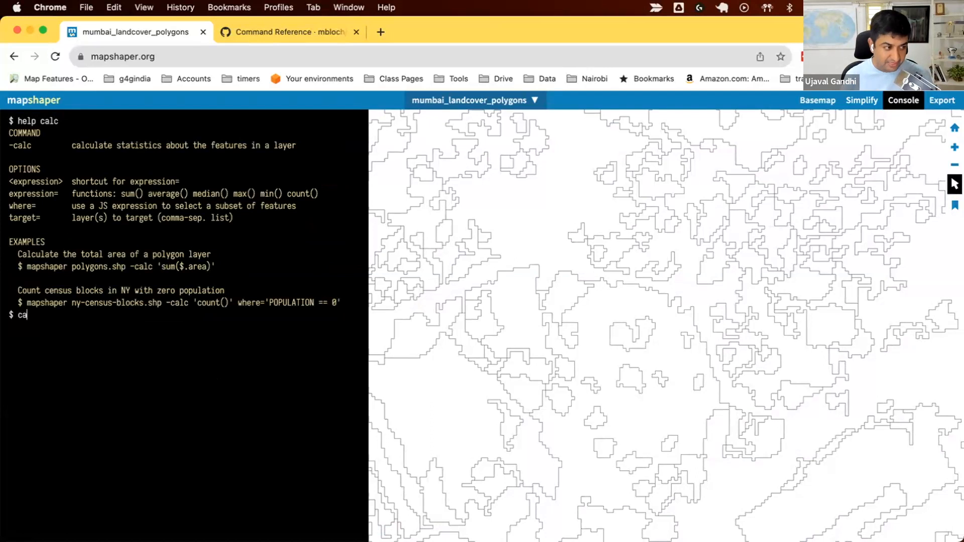
type("lc 'label")
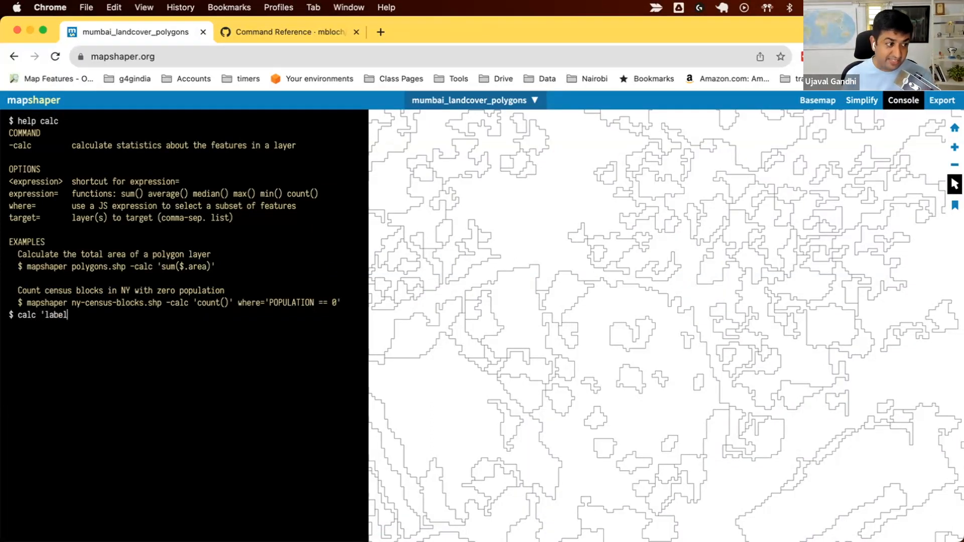
type("=")
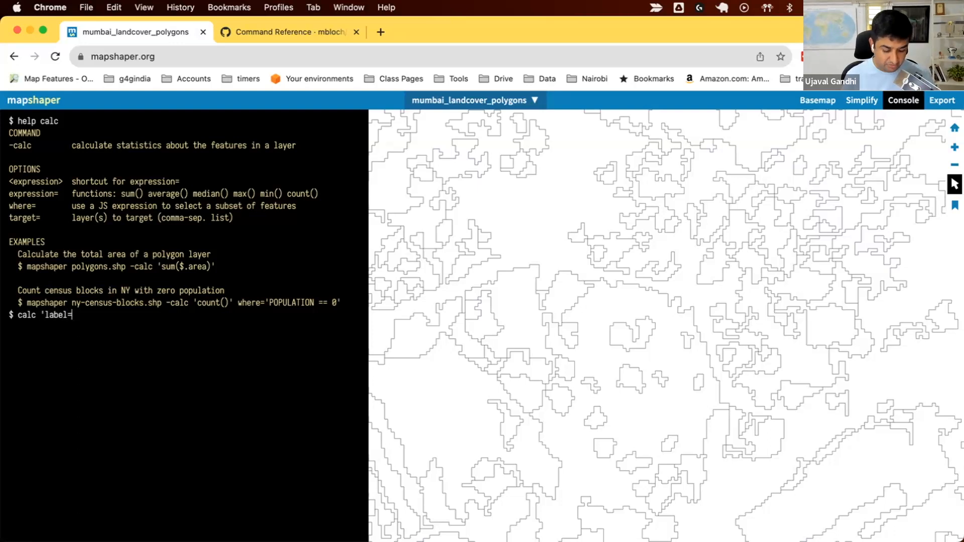
type("50' where")
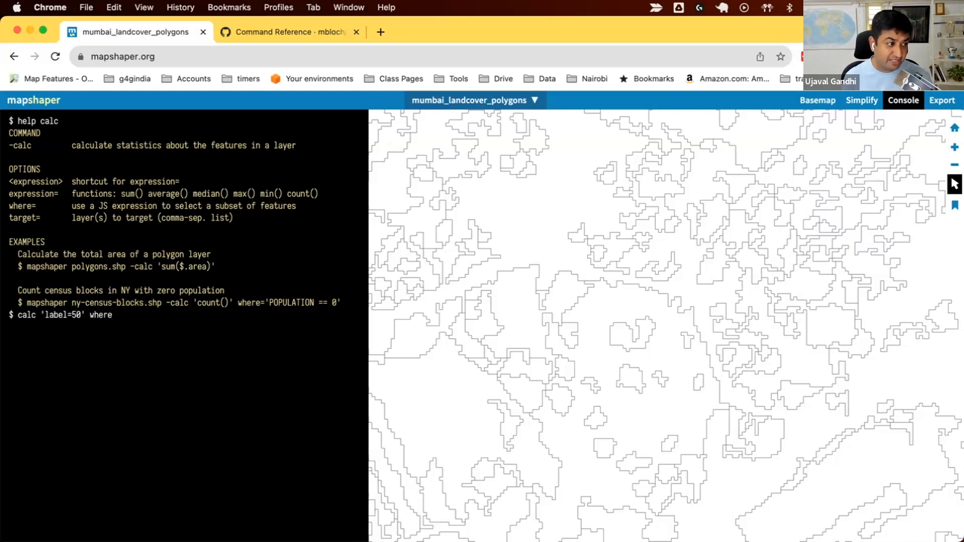
type("='")
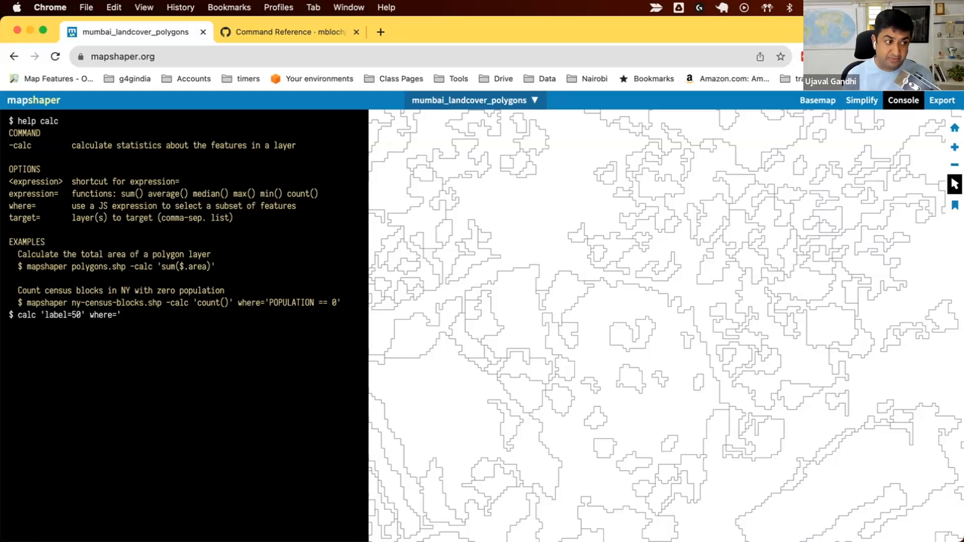
type("label==")
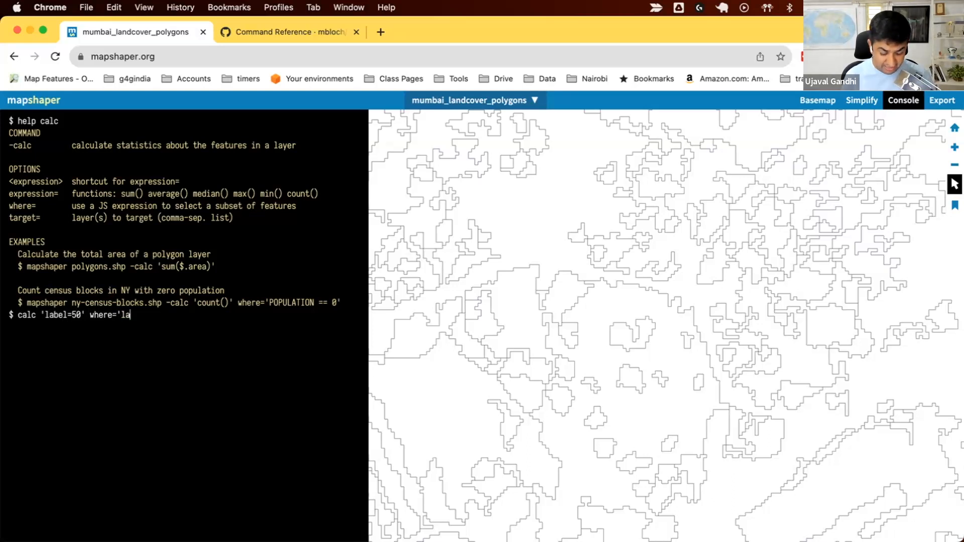
type("60'")
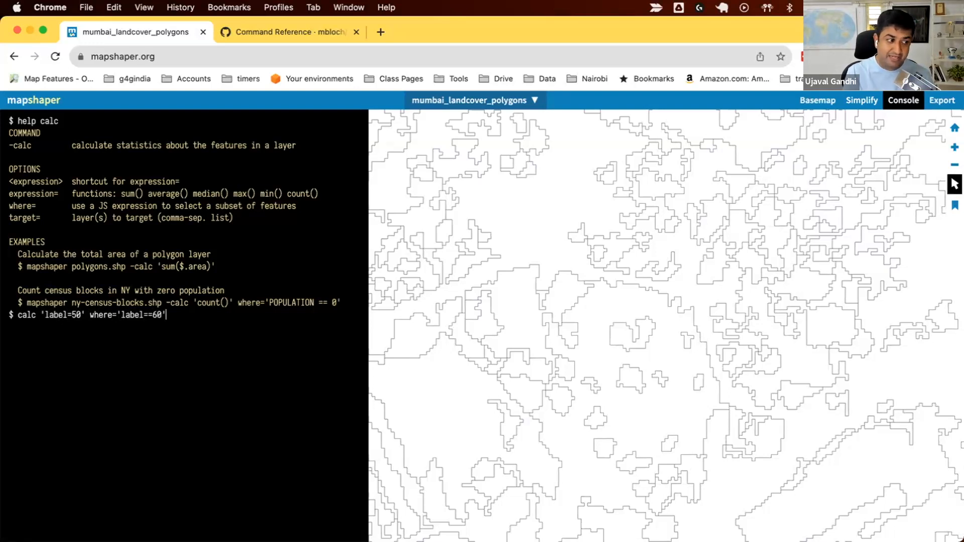
key("Return")
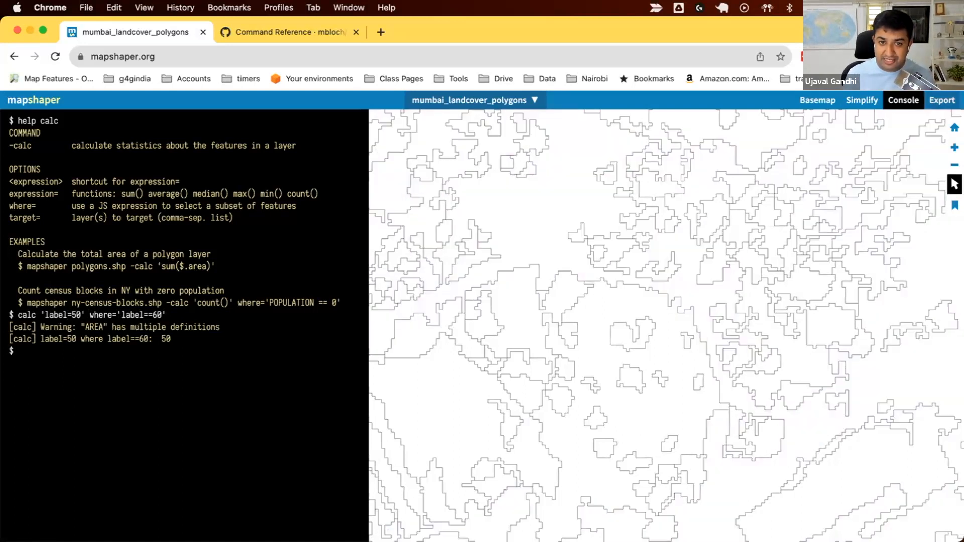
Export the relabelled polygons, load mumbai_landcover_polygons (1).zip in QGIS with the copied land cover style, and collapse its legend.
left_click(942, 100)
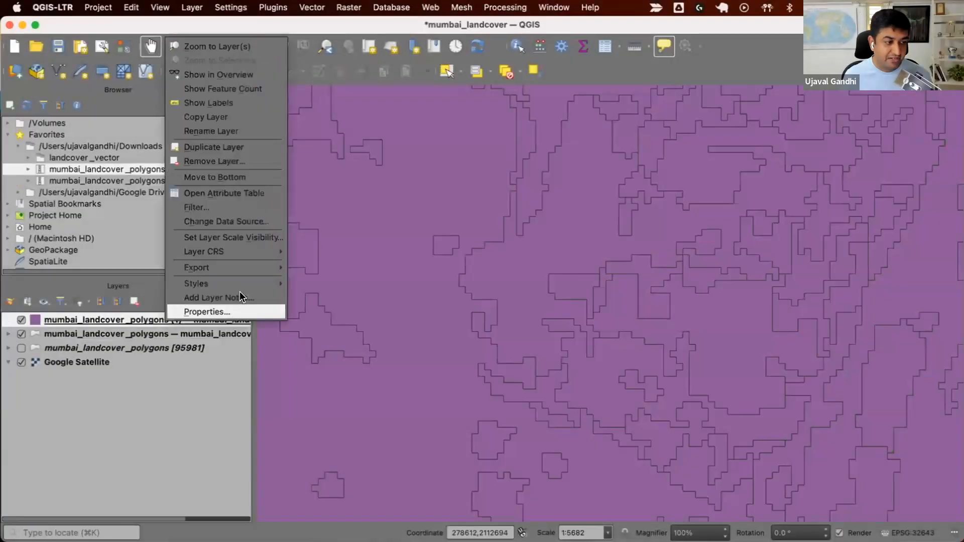
mouse_move(251, 284)
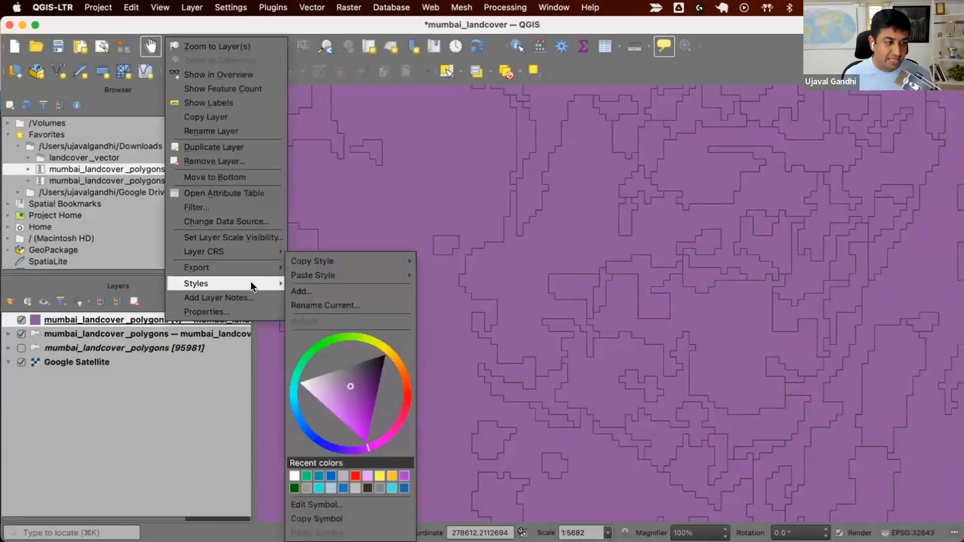
mouse_move(402, 275)
left_click(470, 301)
left_click(8, 320)
Toggle the relabelled layer's visibility to compare it up close with the previously cleaned polygons.
left_click(21, 320)
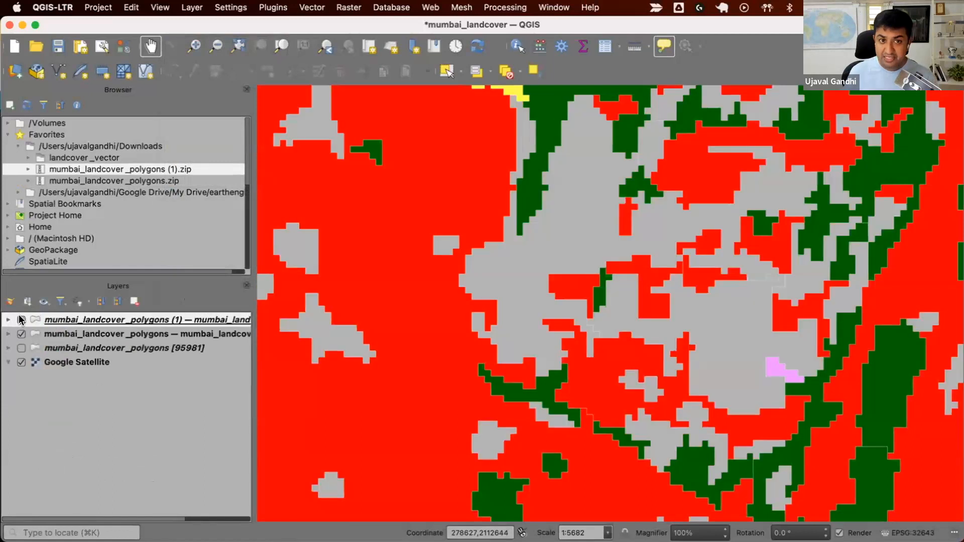
left_click(22, 320)
left_click(21, 320)
left_click(21, 320)
Compare the relabelled layer with the cleaned one over a wider area, and inspect the remaining boundaries between adjoining Built-up polygons.
scroll(392, 390, "down", 2)
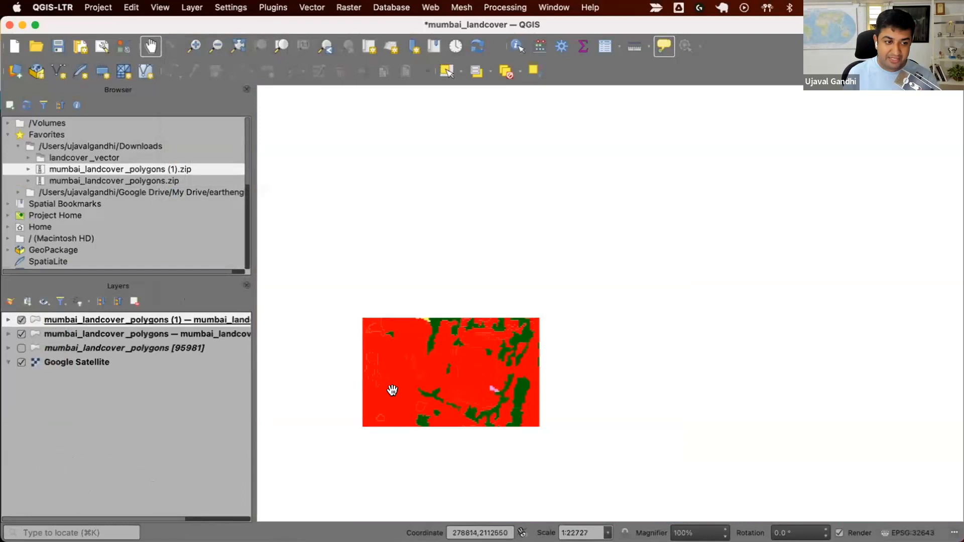
scroll(422, 363, "down", 1)
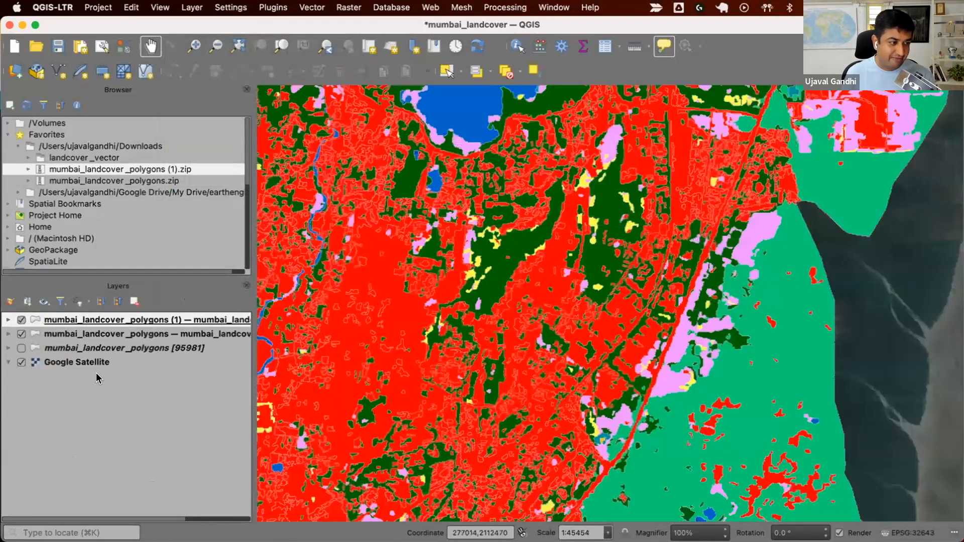
left_click(18, 324)
left_click(18, 324)
left_click(18, 324)
left_click(17, 324)
scroll(409, 340, "up", 3)
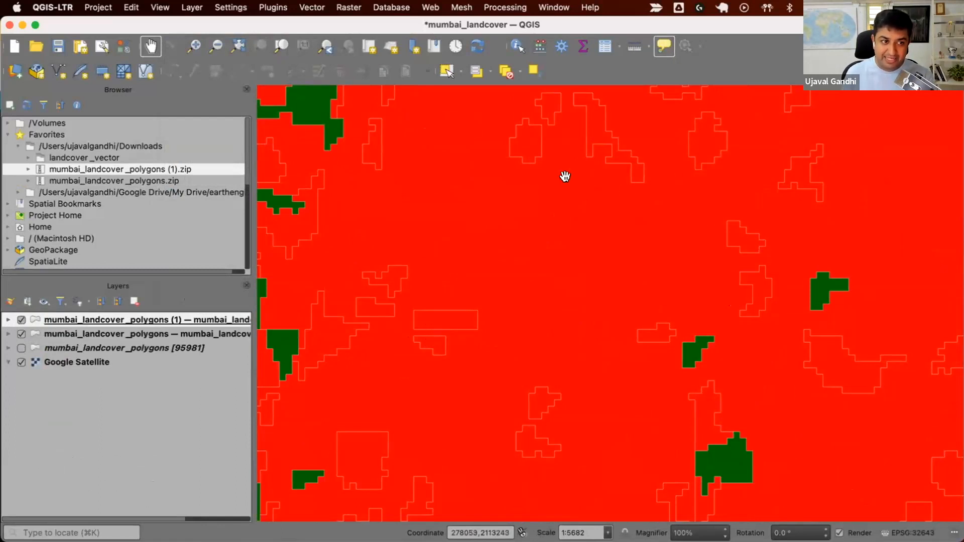
mouse_move(731, 281)
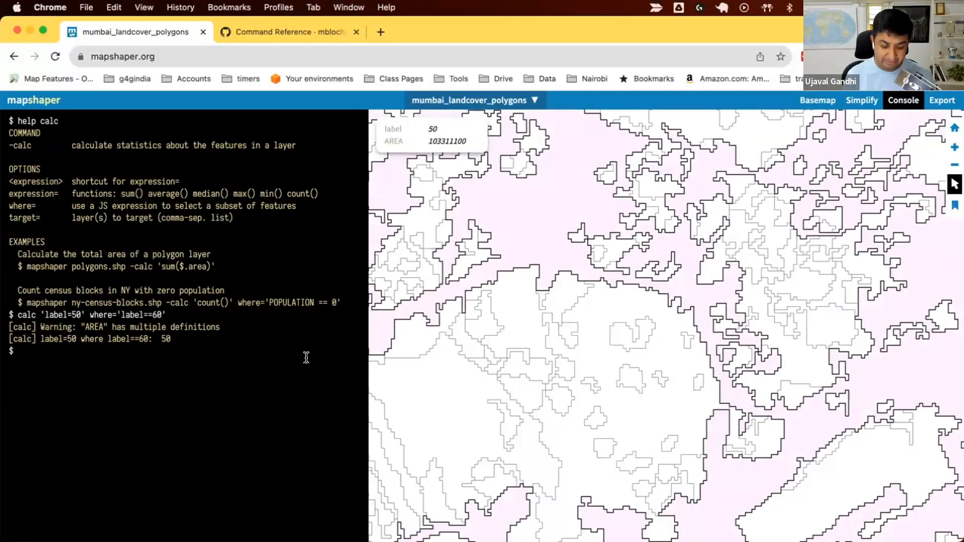
Switch to Mapshaper, clear the console and display the help for the dissolve command.
type("clear")
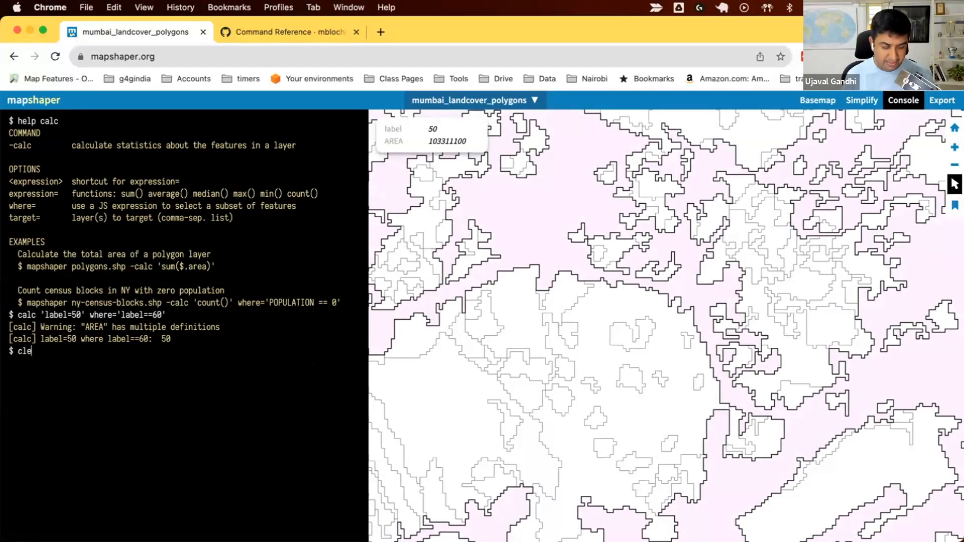
key("Return")
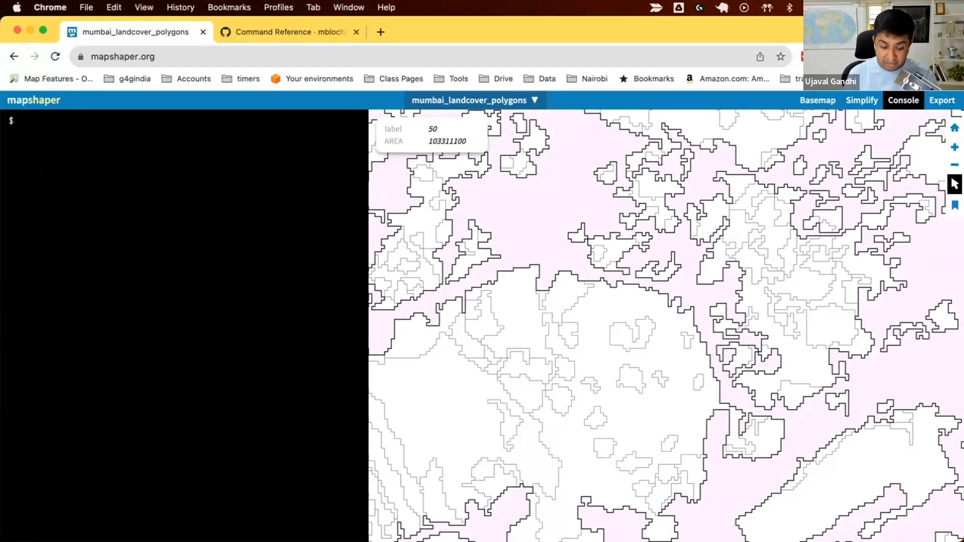
type("help dissolve")
key("Return")
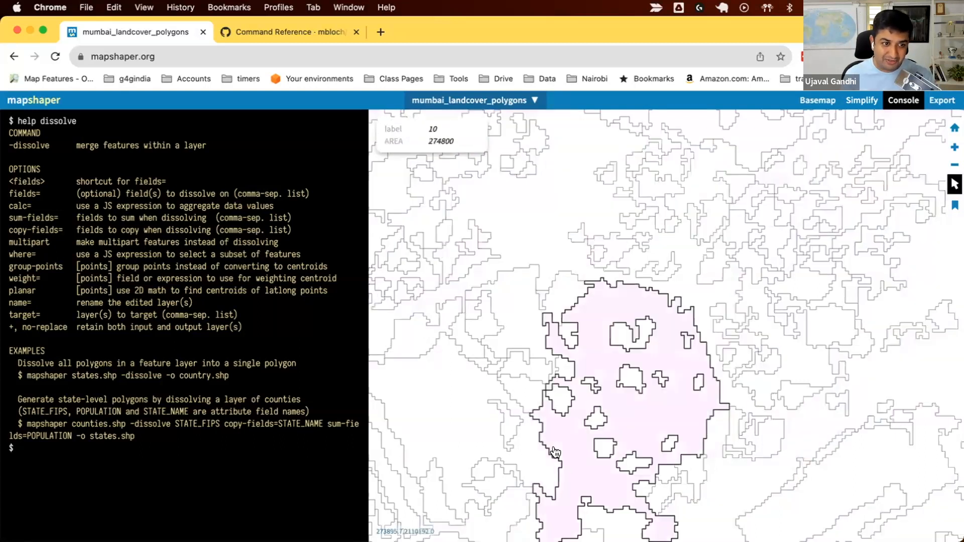
Dissolve the land cover polygons on the label field.
scroll(662, 331, "down", 10)
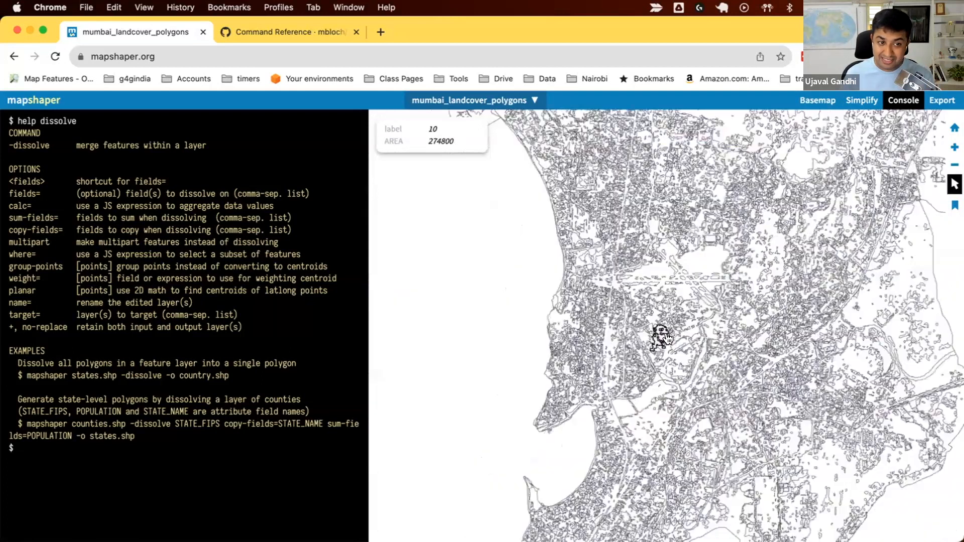
scroll(668, 339, "up", 5)
type("dissolve")
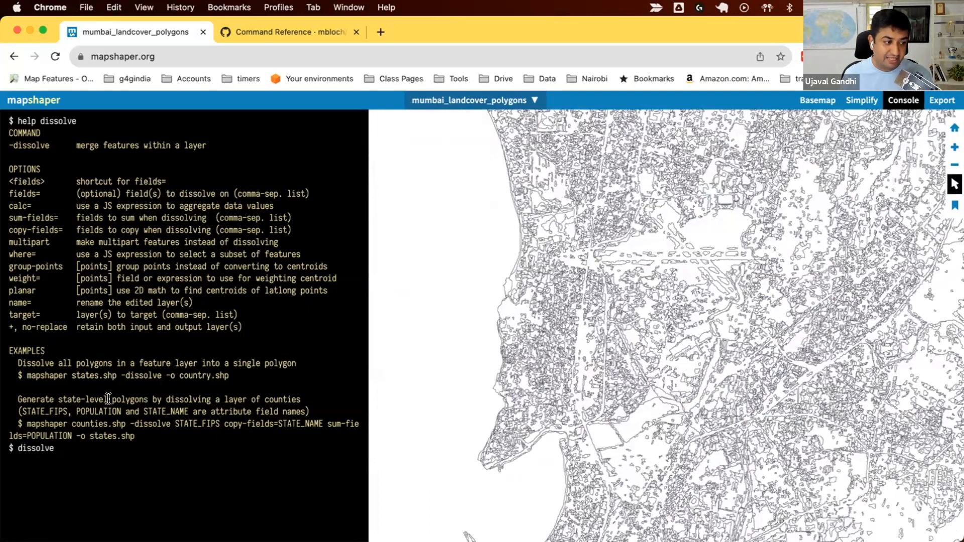
type("label")
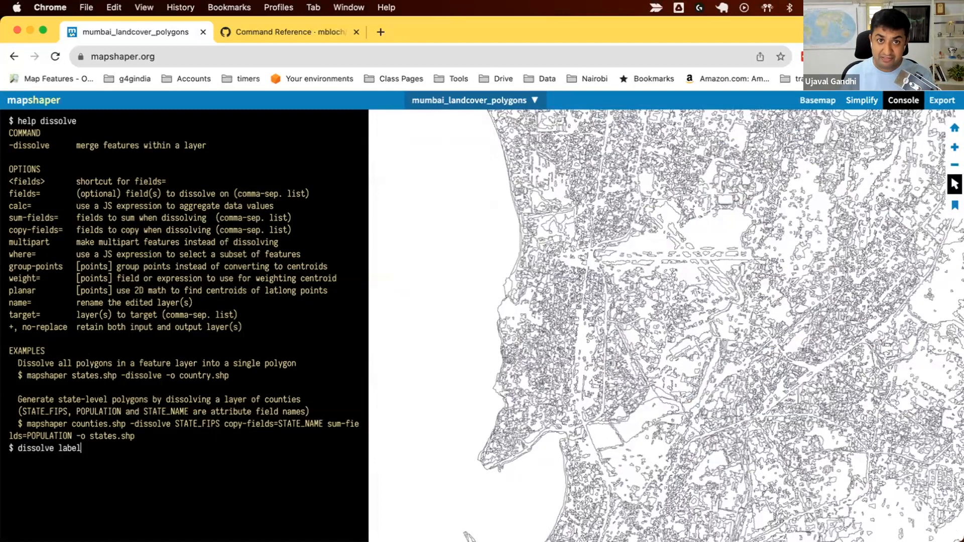
key("Return")
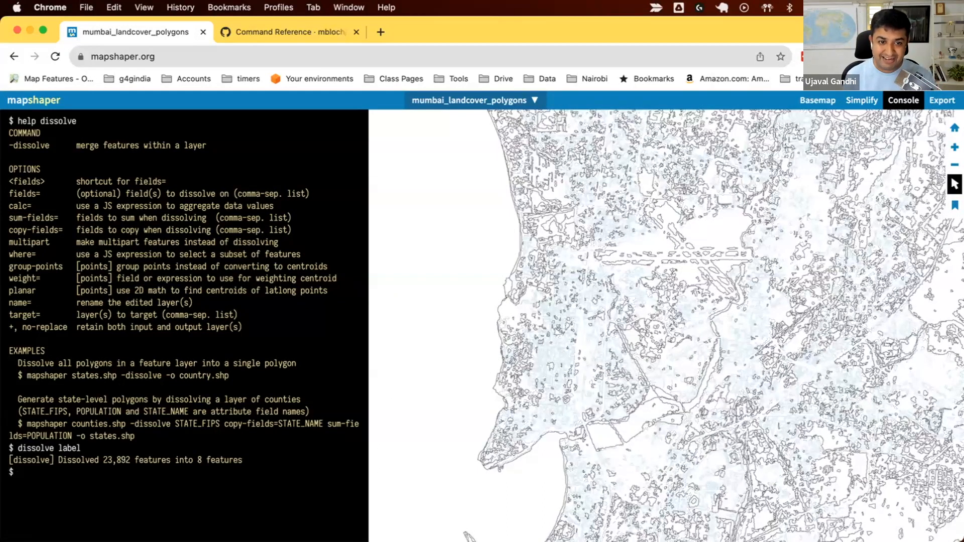
Export the dissolved polygons as a Shapefile and load mumbai_landcover_polygons (2).zip in QGIS with the copied land cover style.
left_click(931, 102)
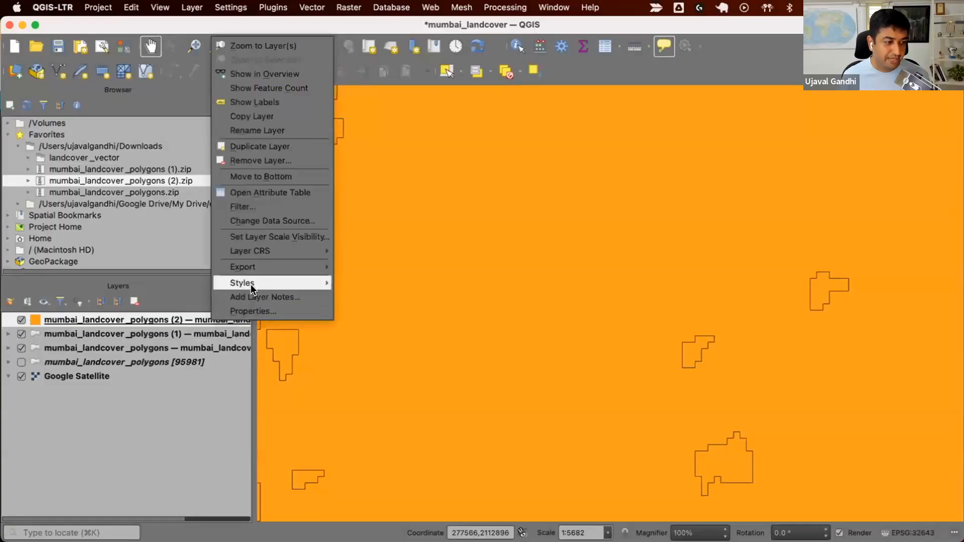
mouse_move(327, 278)
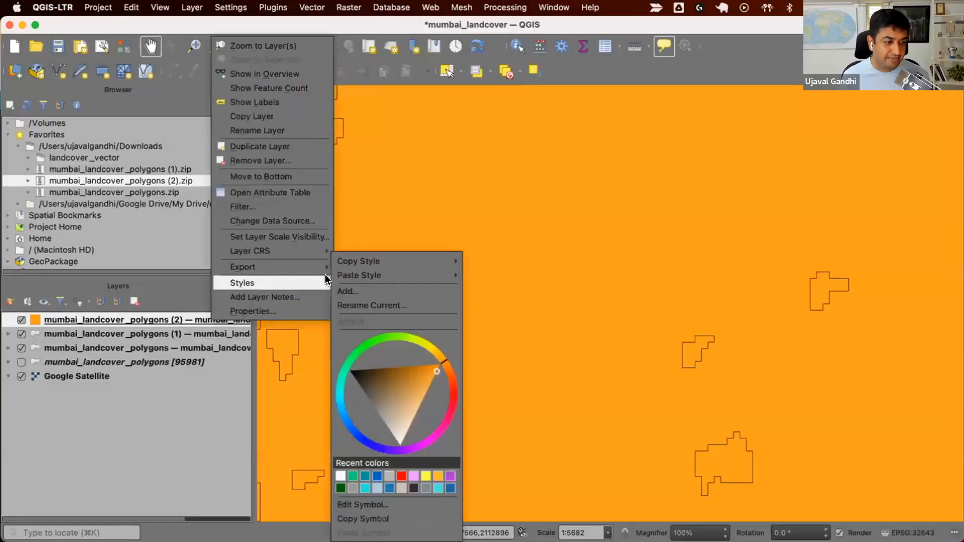
mouse_move(470, 275)
left_click(497, 302)
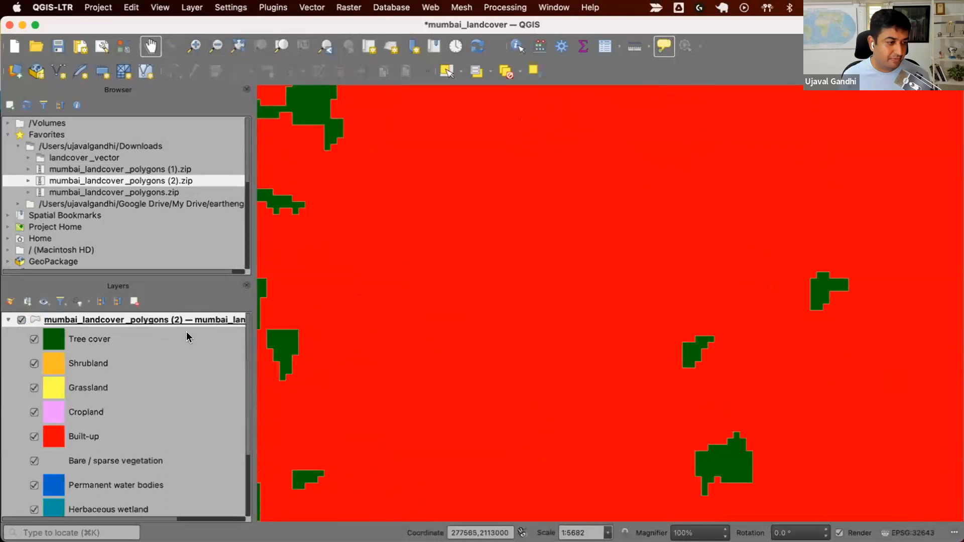
Show the original, cleaned, relabelled and dissolved layers one after another to compare them, ending with the dissolved result across the whole city.
scroll(441, 330, "down", 2)
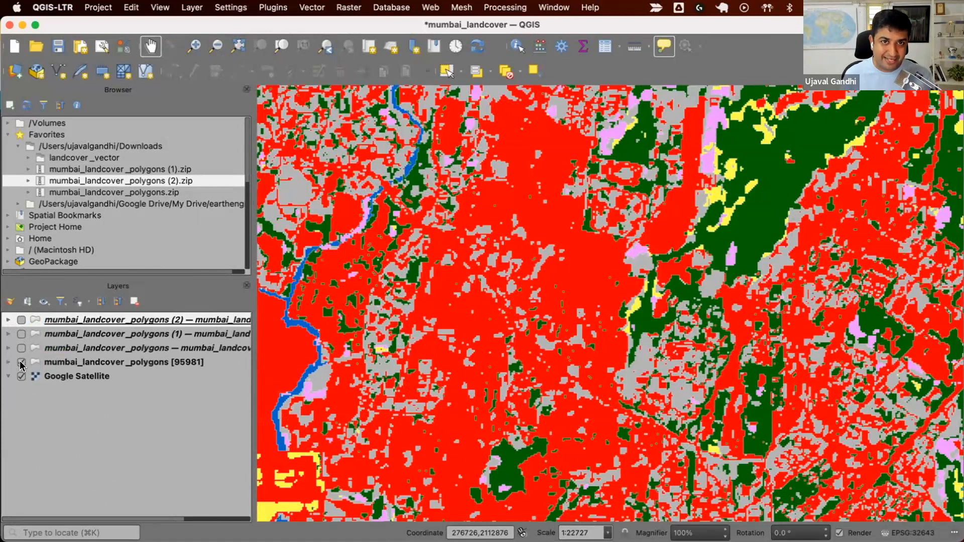
left_click(21, 349)
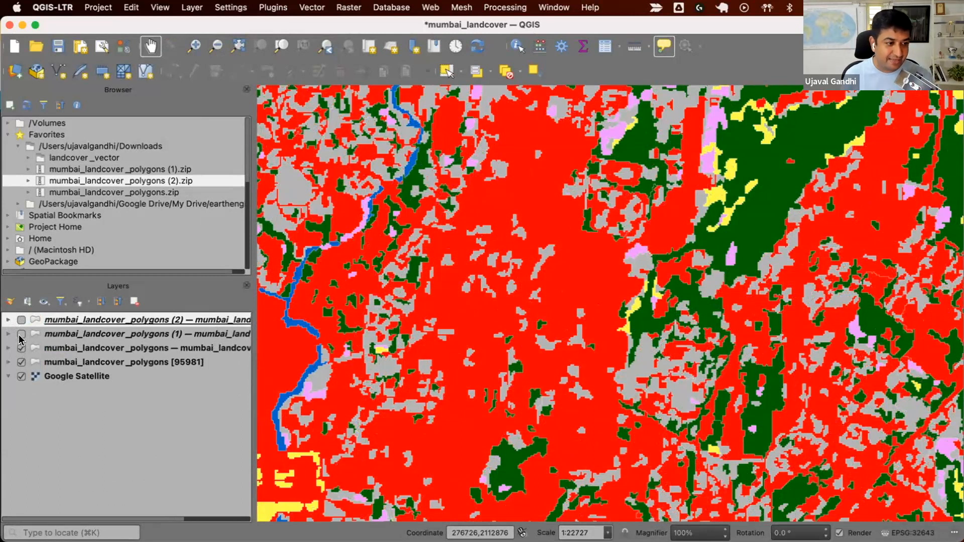
left_click(21, 334)
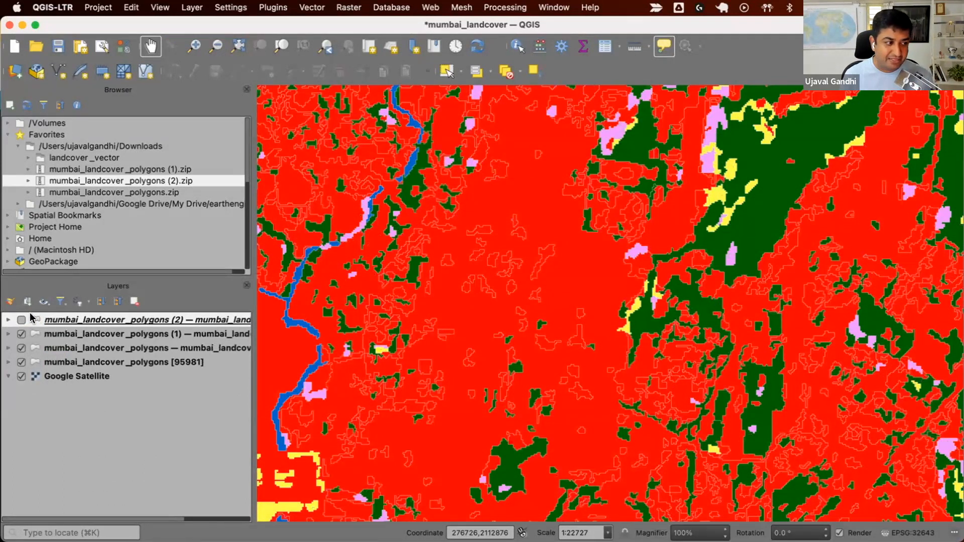
left_click(21, 320)
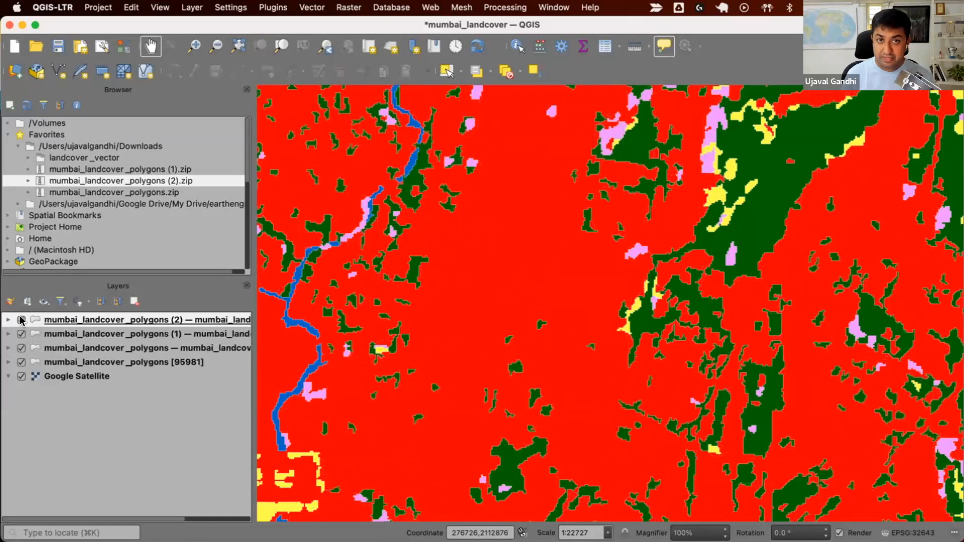
scroll(453, 292, "down", 5)
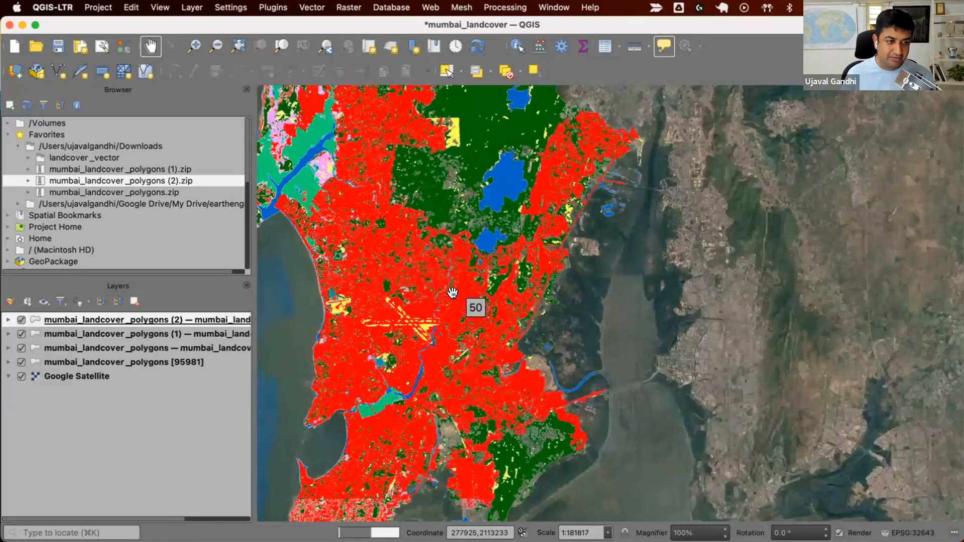
left_click_drag(453, 293, 512, 302)
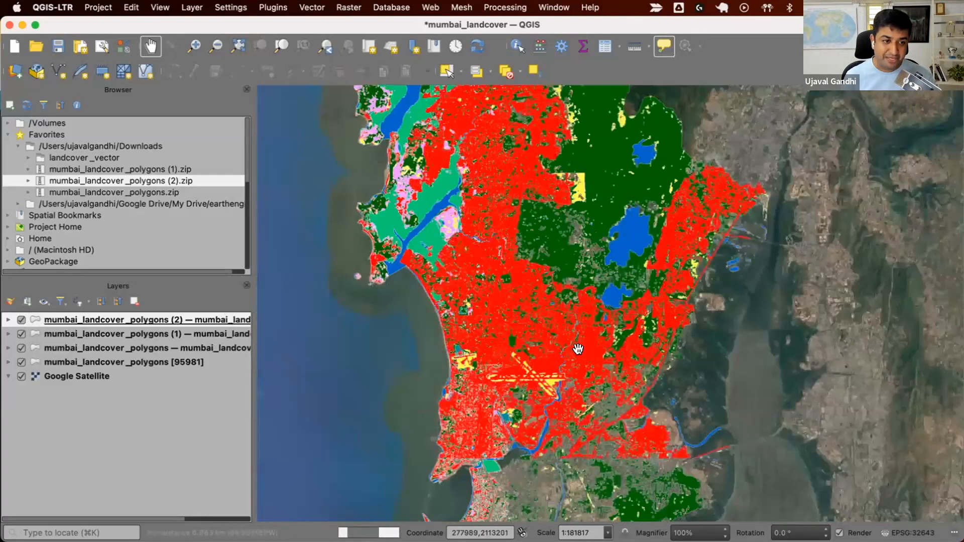